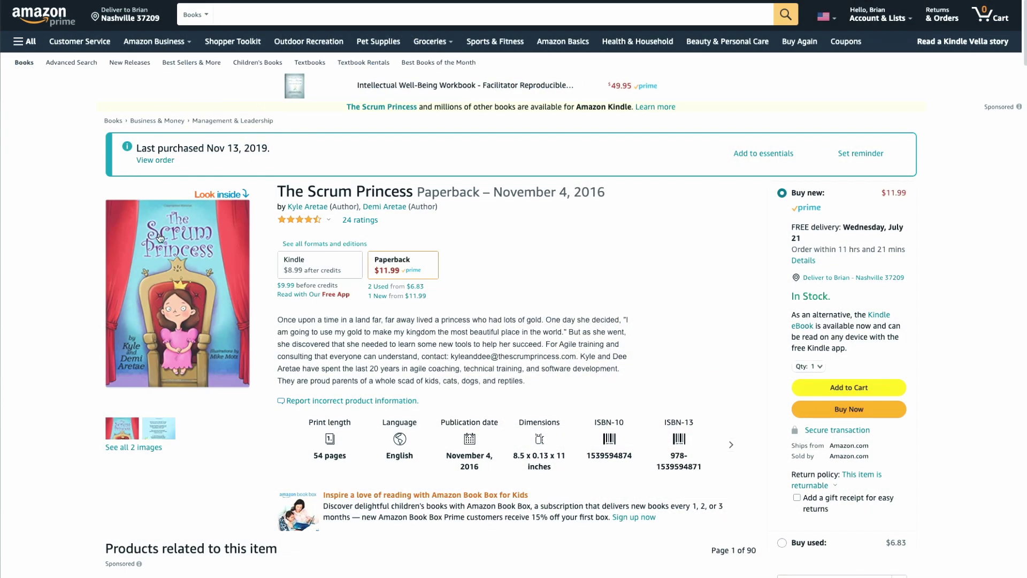
Bring up the New Client template card in Templates with its Onboarding Checklist and Phase 1: Pre-Launch
click(169, 240)
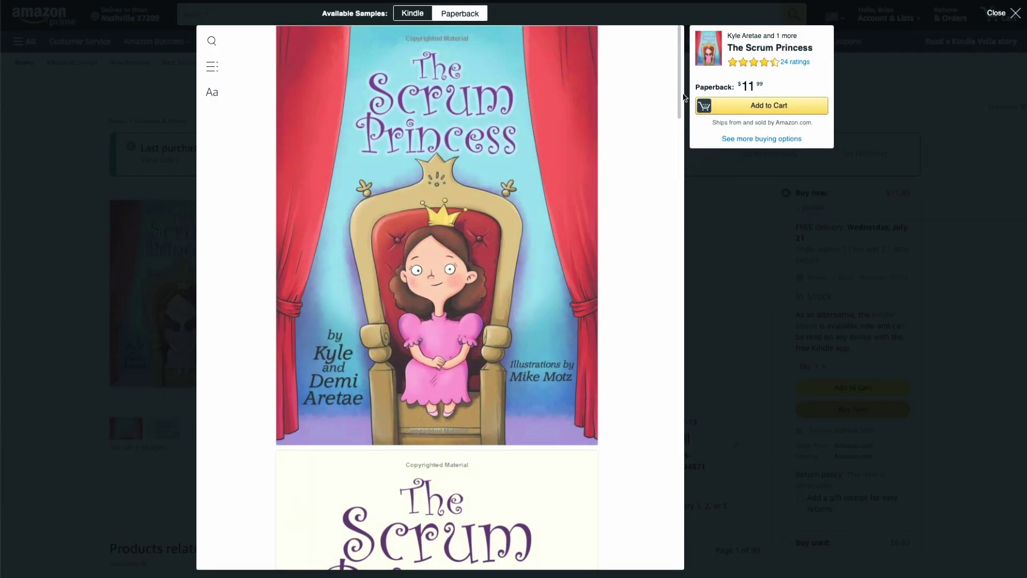
drag(684, 98, 644, 521)
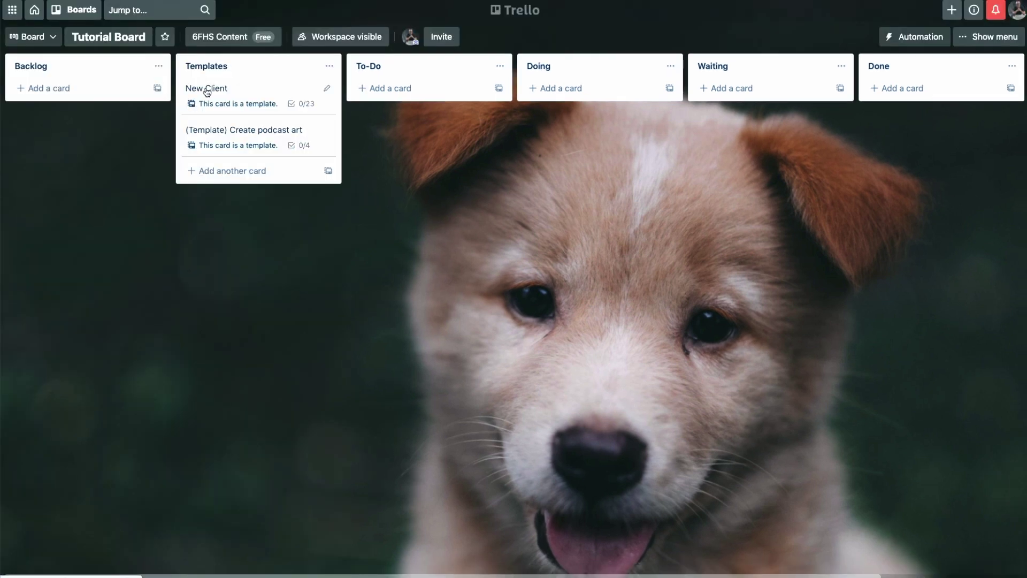
drag(209, 90, 179, 92)
Start a card from the New Client template titled '6 Figure Creative Podcast', keeping Checklists (4)
click(254, 89)
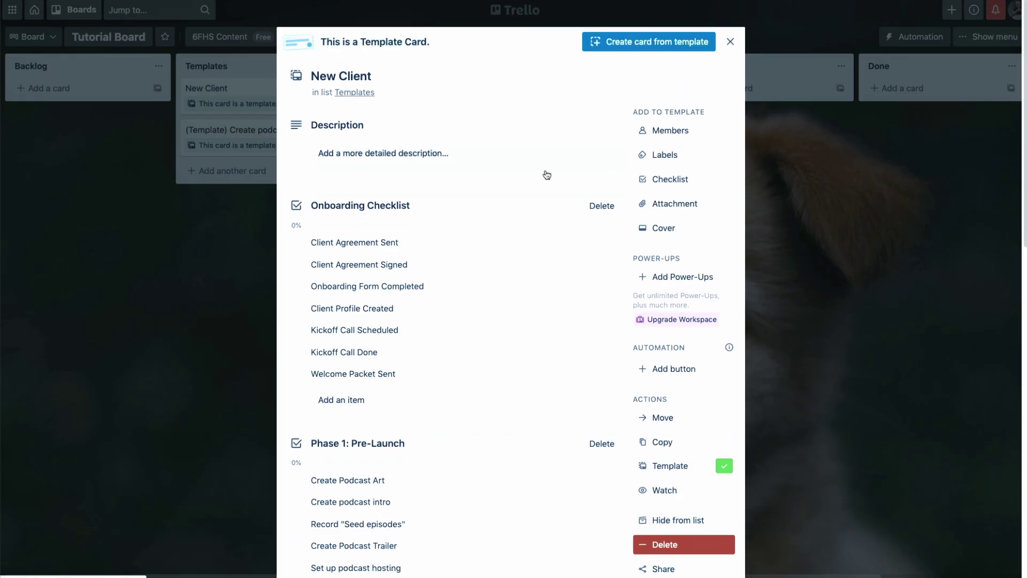
scroll(414, 219, down, 10)
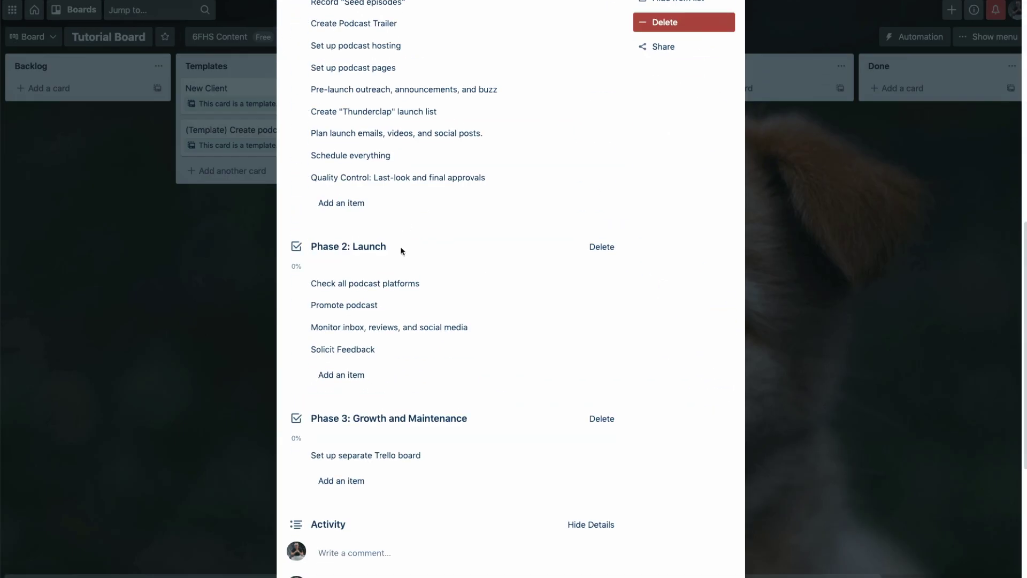
scroll(401, 267, down, 3)
scroll(402, 292, up, 15)
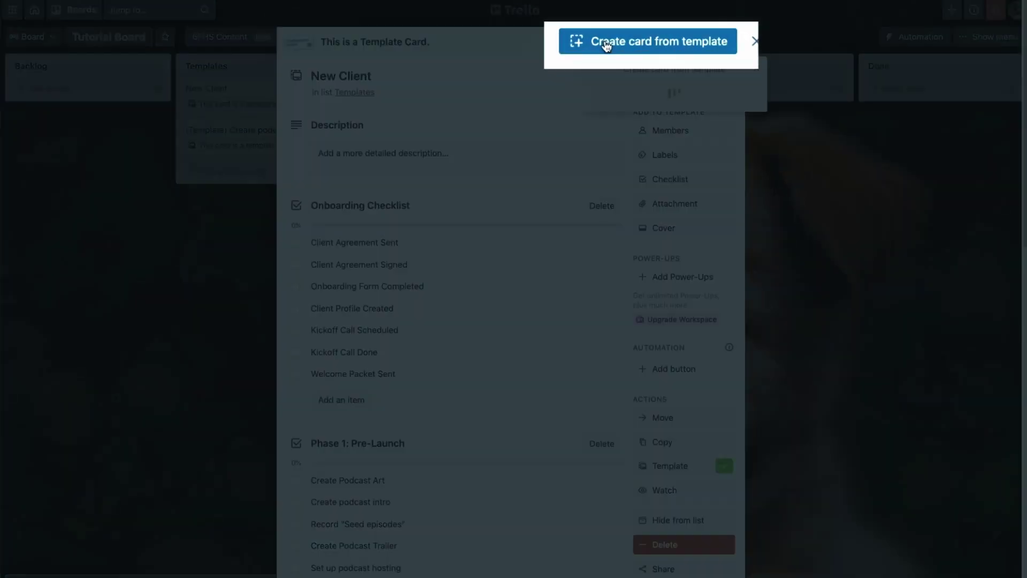
click(616, 45)
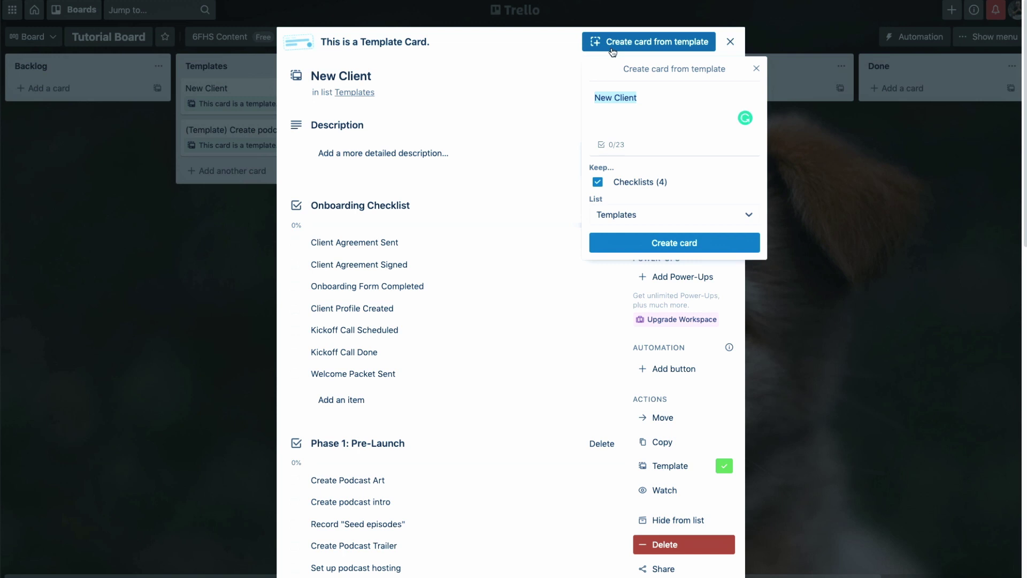
text(6 Figure Creative Podcast)
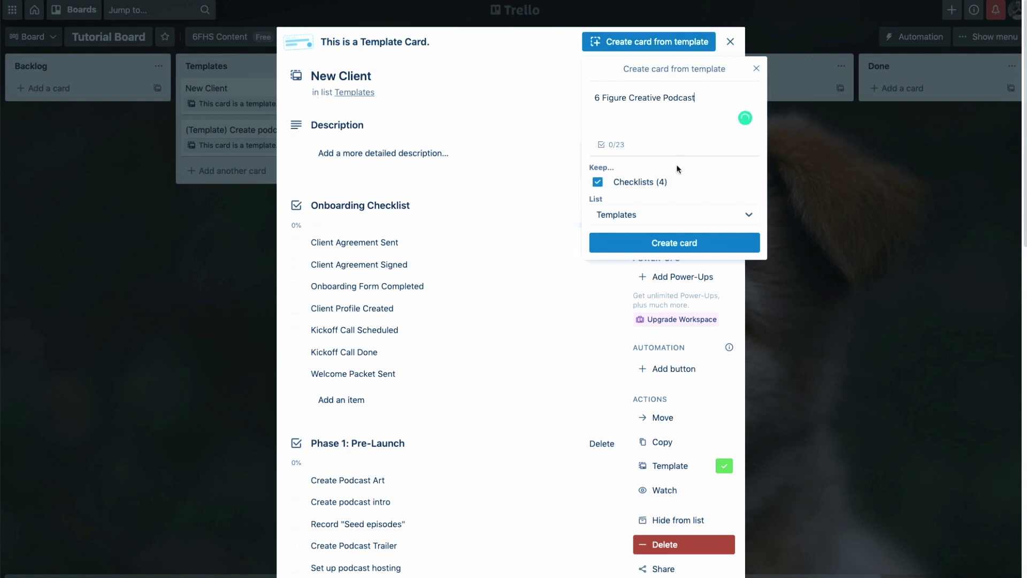
Create the 6 Figure Creative Podcast card from the template
click(684, 244)
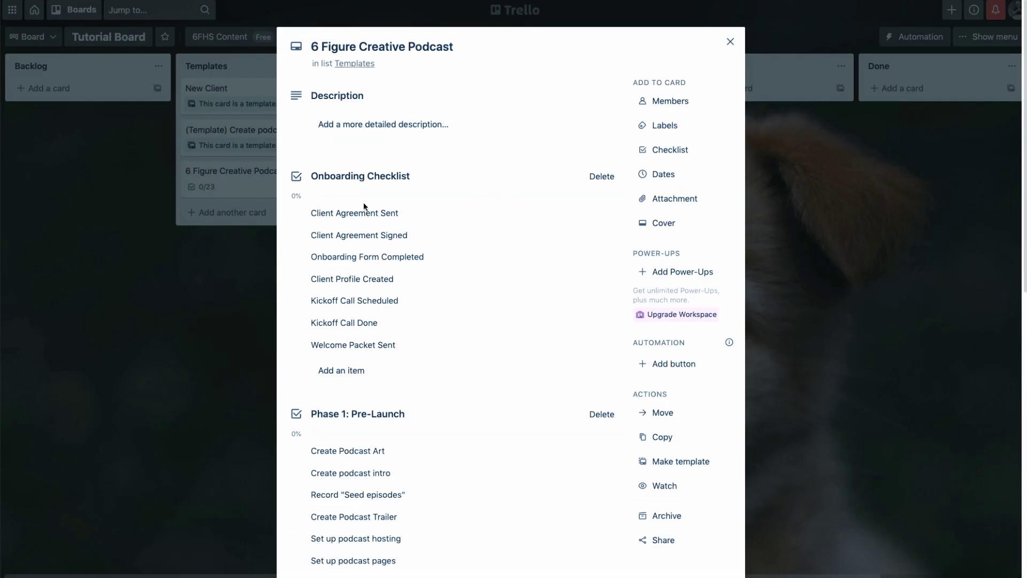
scroll(398, 214, down, 3)
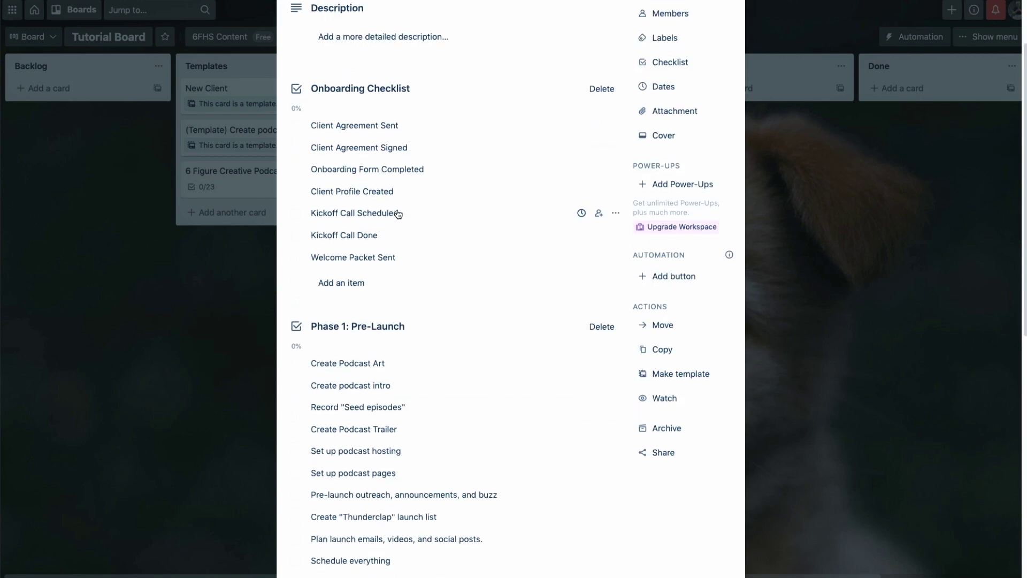
scroll(398, 214, down, 10)
scroll(397, 322, up, 12)
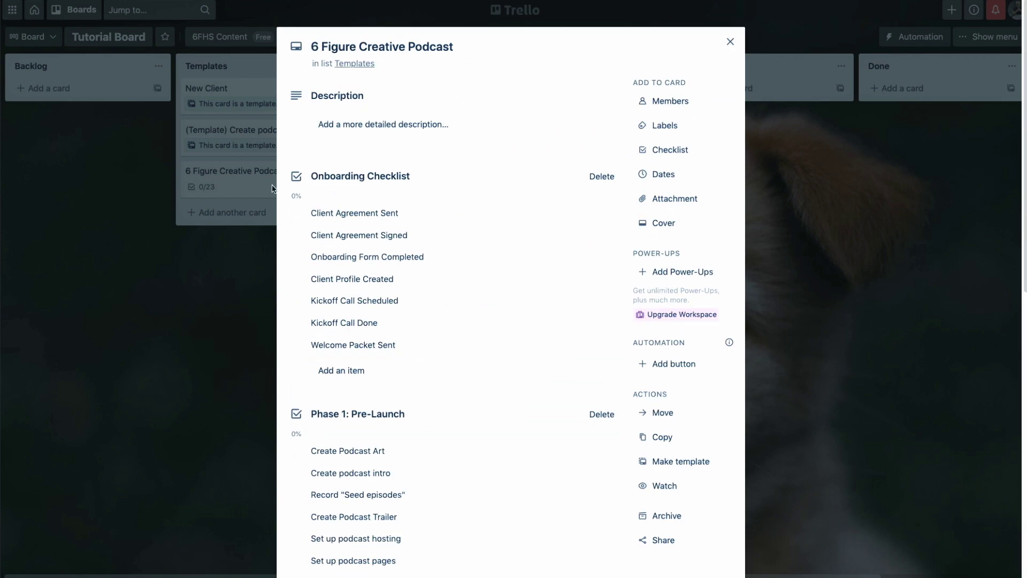
Leave the first three onboarding items unticked and move the podcast card into To-Do
click(294, 213)
click(295, 236)
click(296, 257)
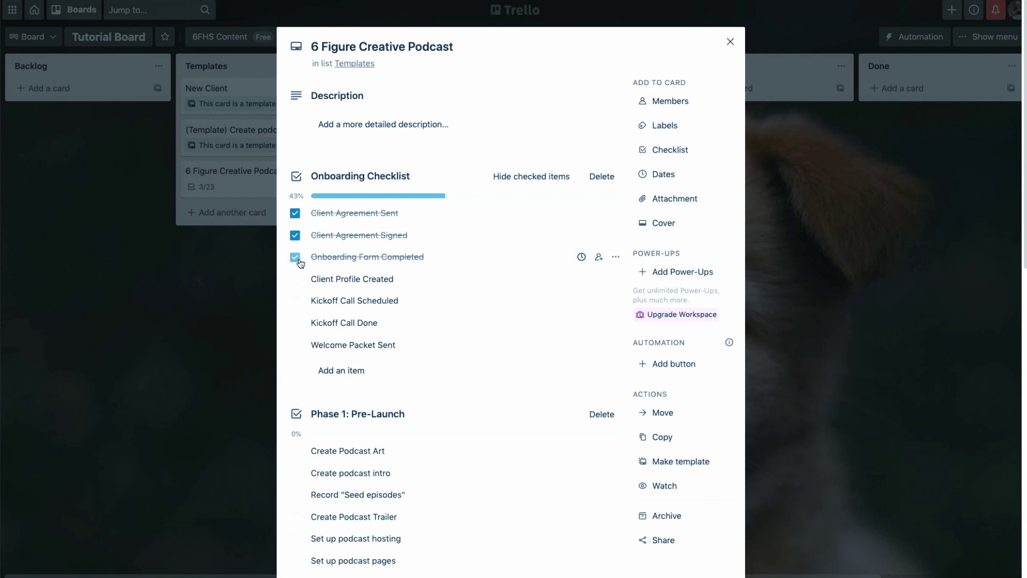
click(295, 257)
click(295, 235)
click(295, 213)
click(244, 239)
drag(201, 179, 438, 88)
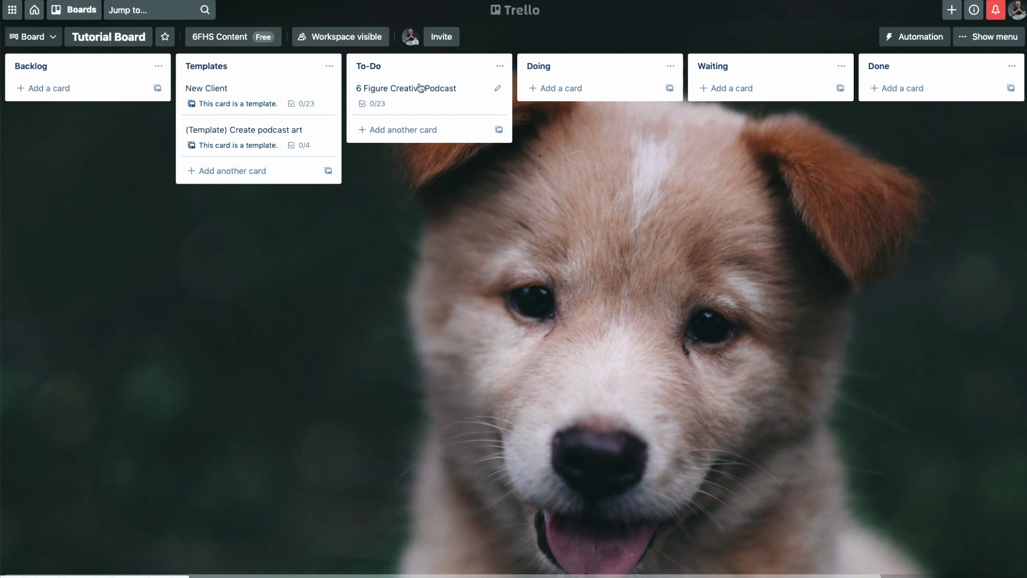
Move the 6 Figure Creative Podcast card from To-Do to Doing and reopen its details
click(416, 88)
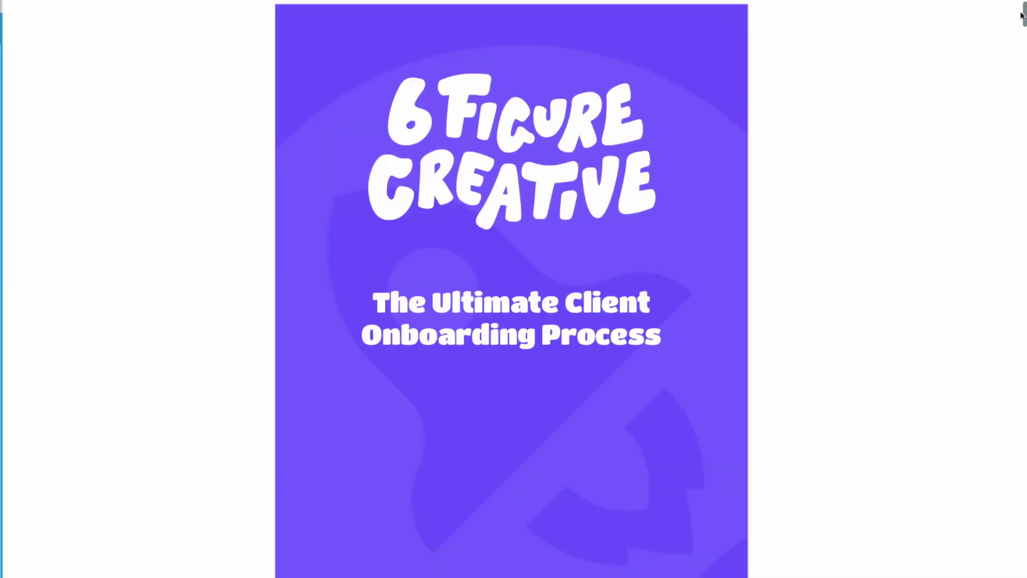
drag(1022, 13, 1021, 256)
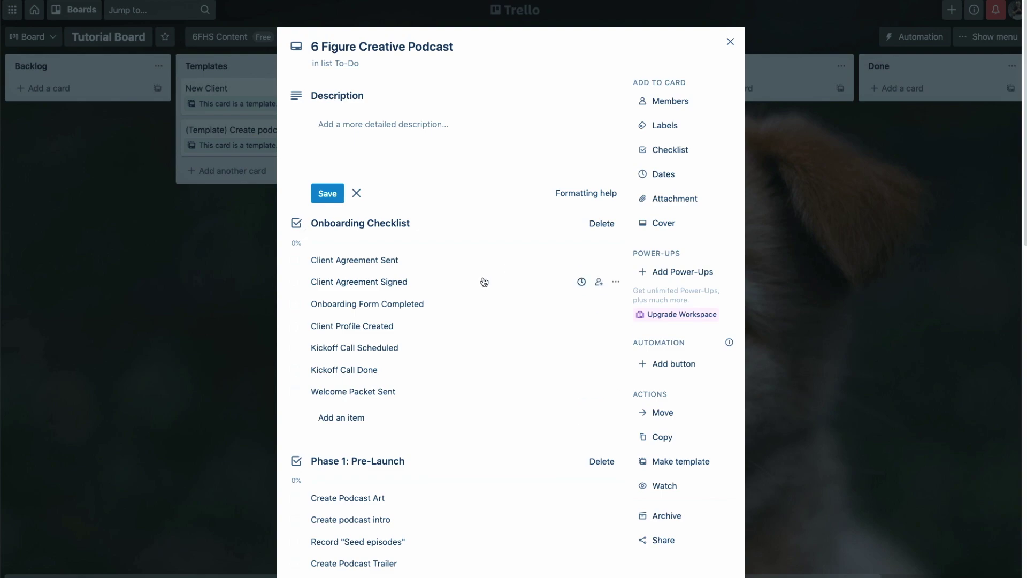
click(226, 232)
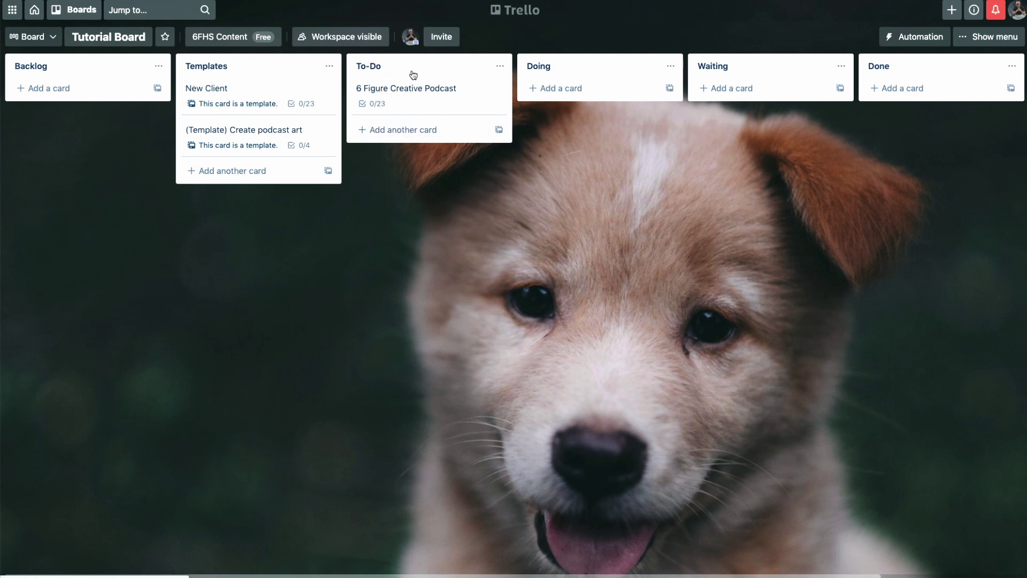
drag(385, 89, 560, 96)
click(559, 96)
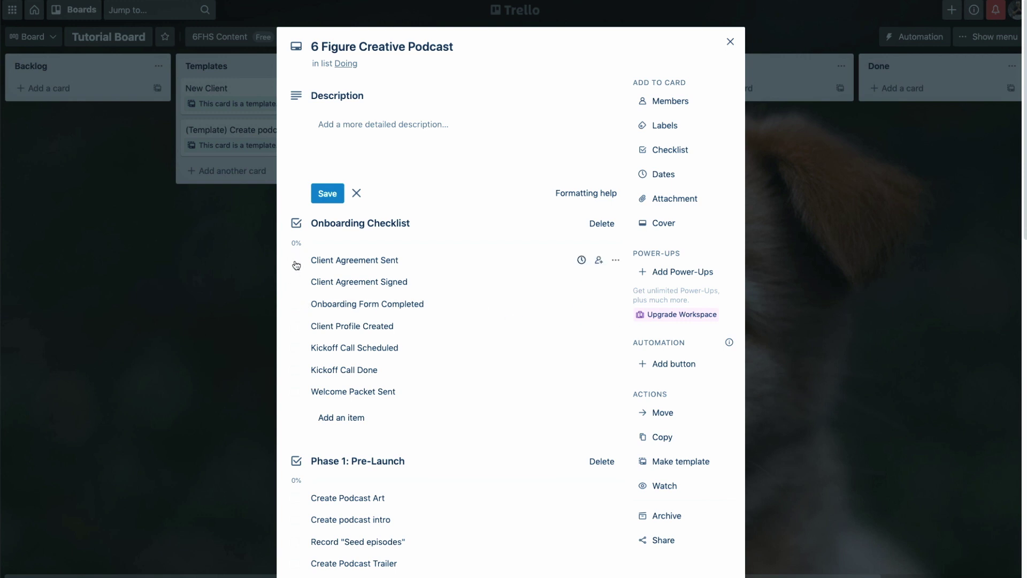
Tick off Client Agreement Sent and move the podcast card to Waiting
click(296, 263)
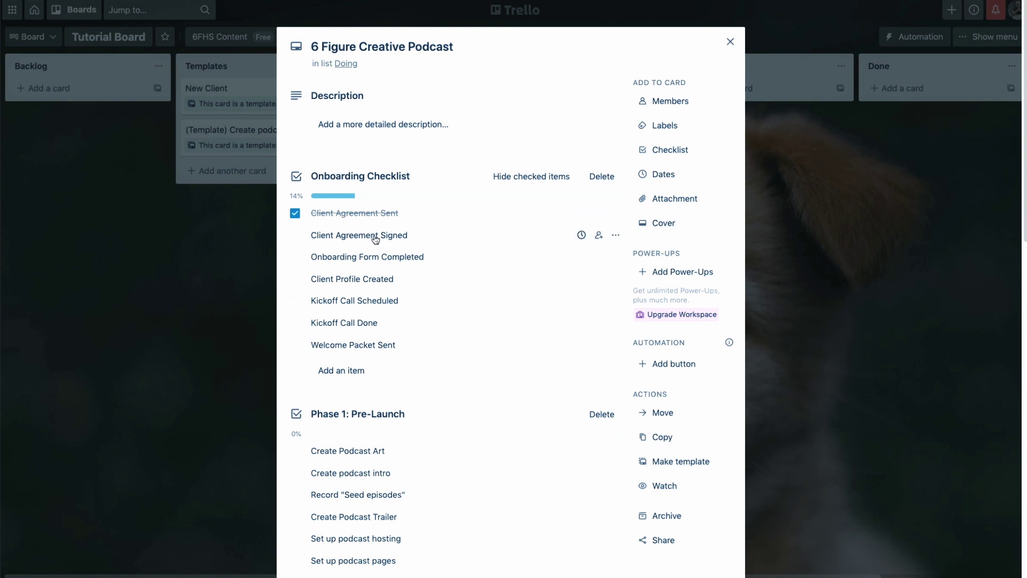
click(220, 233)
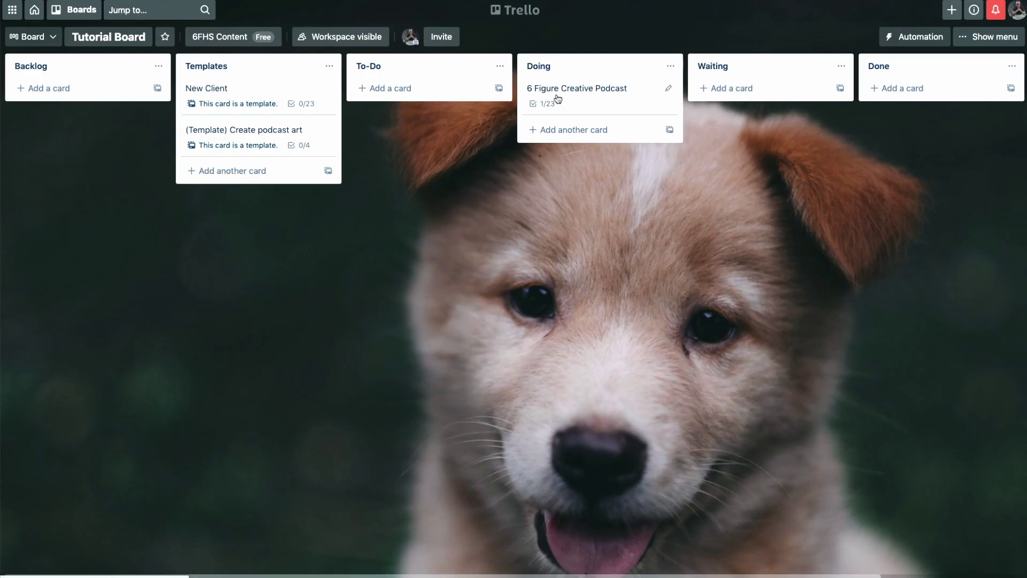
drag(558, 99, 733, 96)
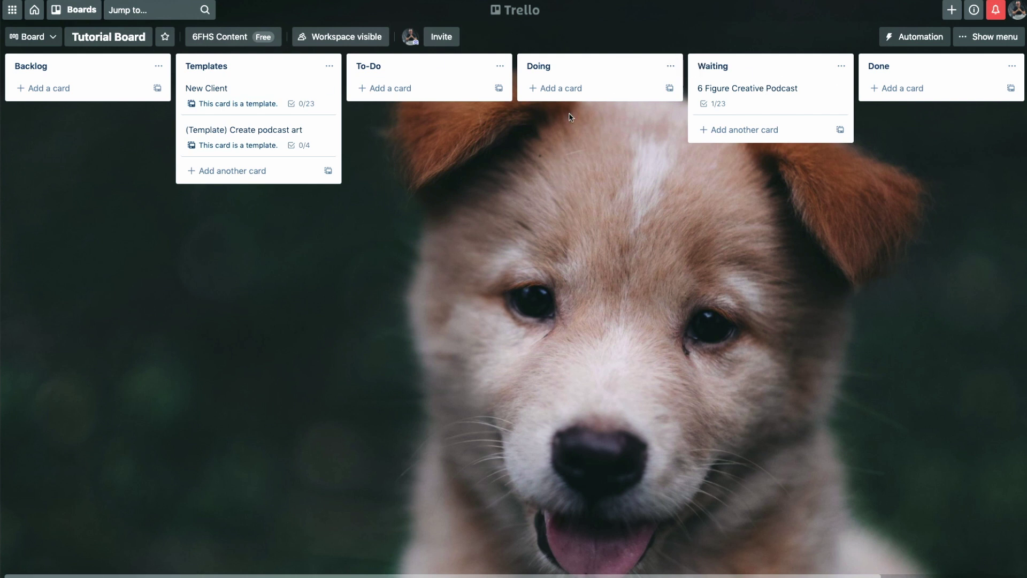
click(764, 88)
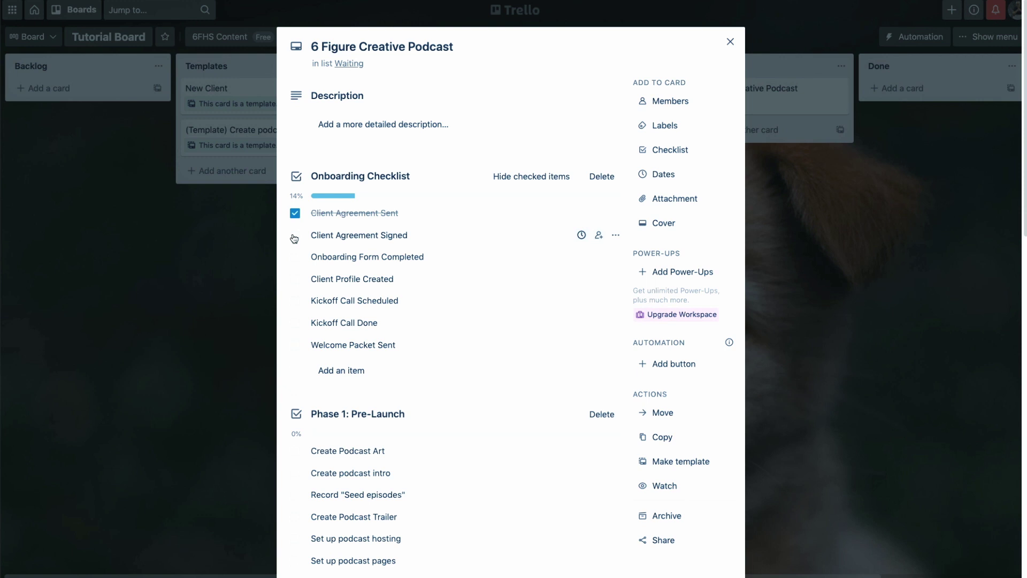
Tick off Client Agreement Signed and Onboarding Form Completed, then move the card back to To-Do
click(295, 236)
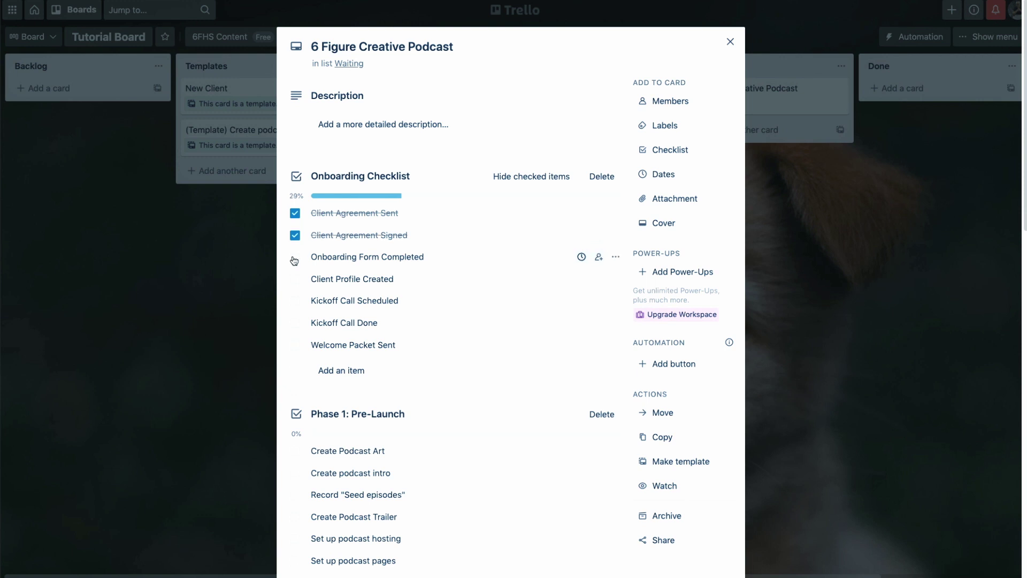
click(295, 258)
key(Escape)
drag(722, 100, 460, 86)
click(460, 85)
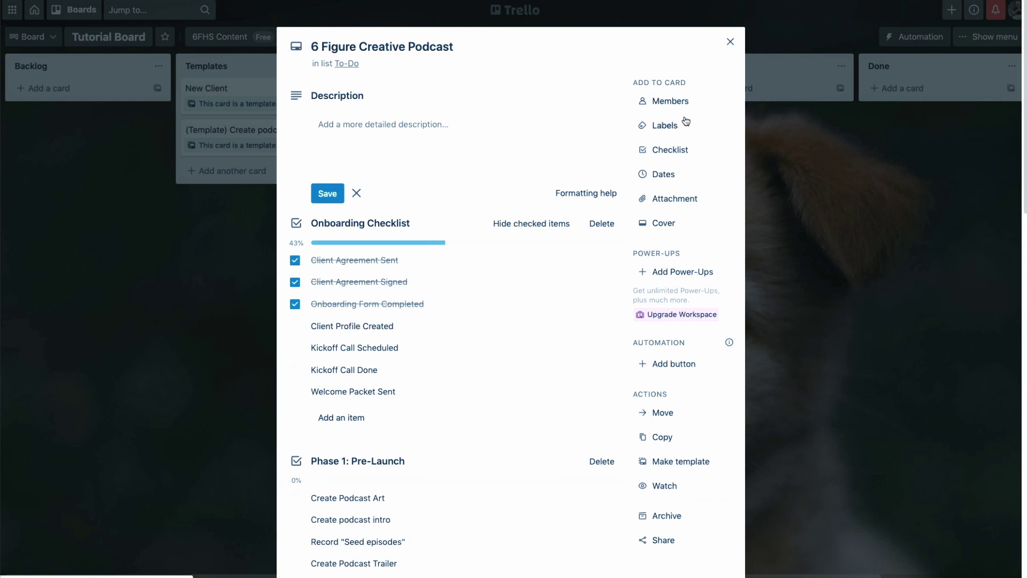
Set the podcast card's due date to July 21 at 11:31 AM and close the card
click(665, 174)
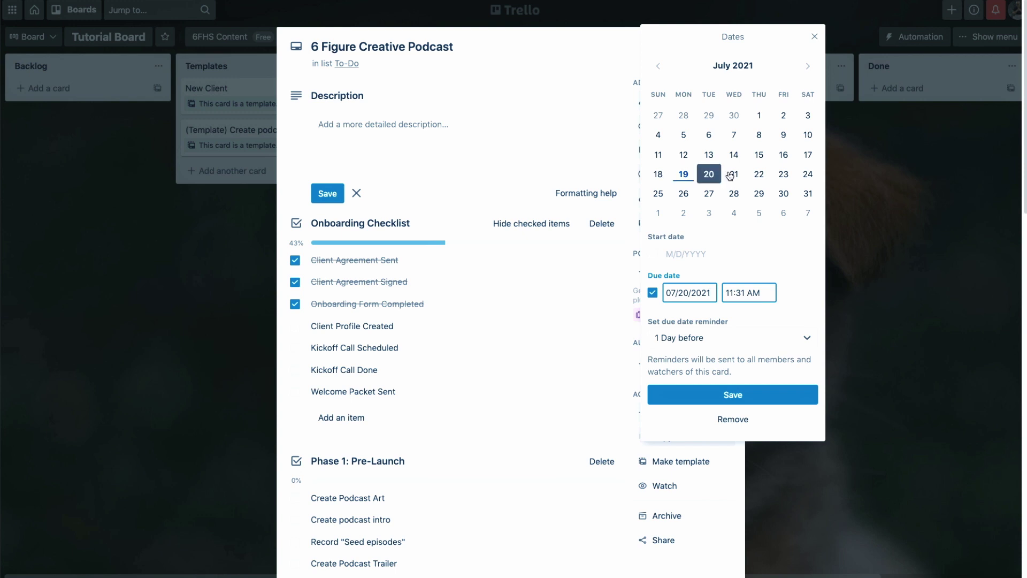
click(735, 174)
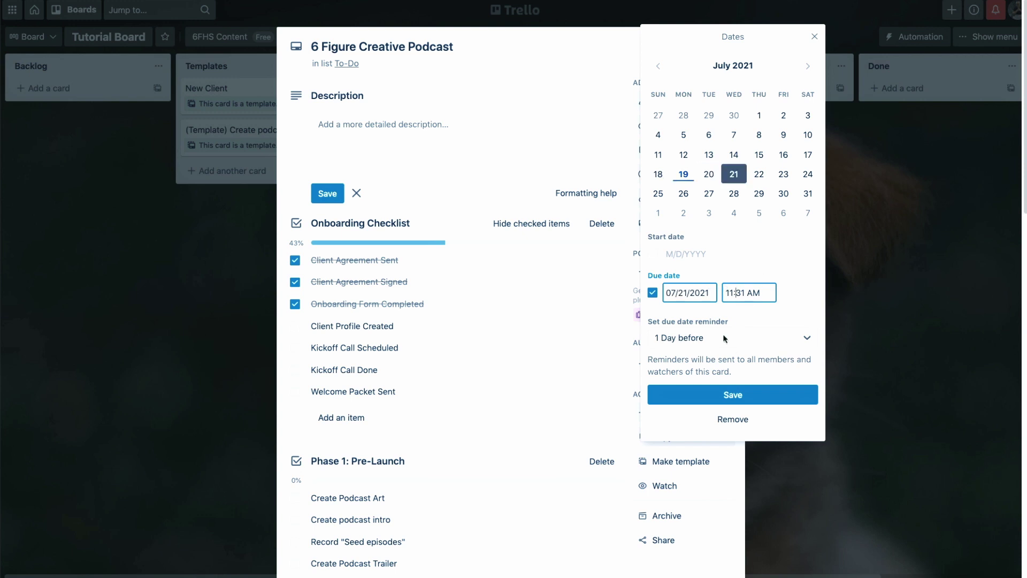
click(724, 396)
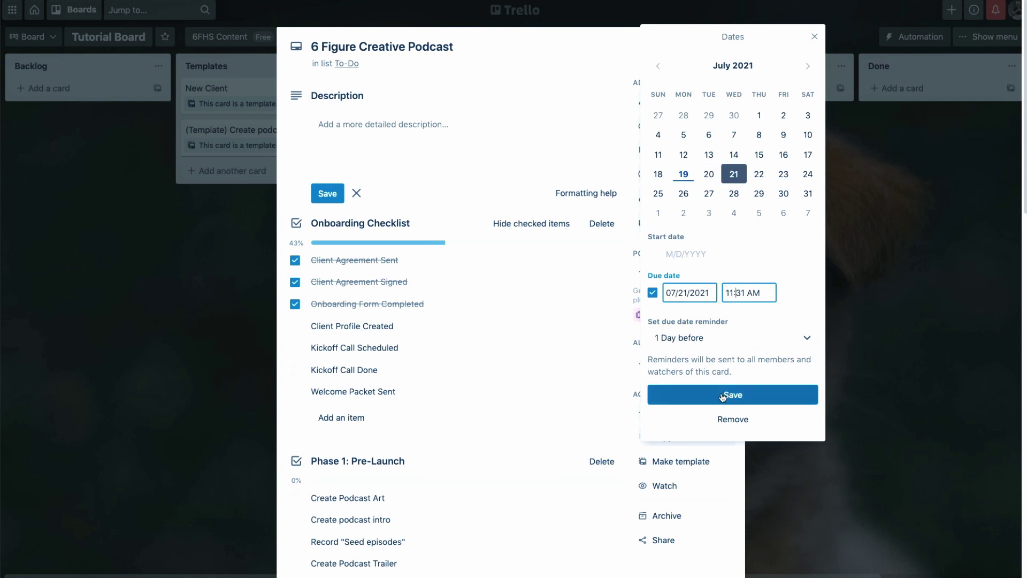
click(141, 300)
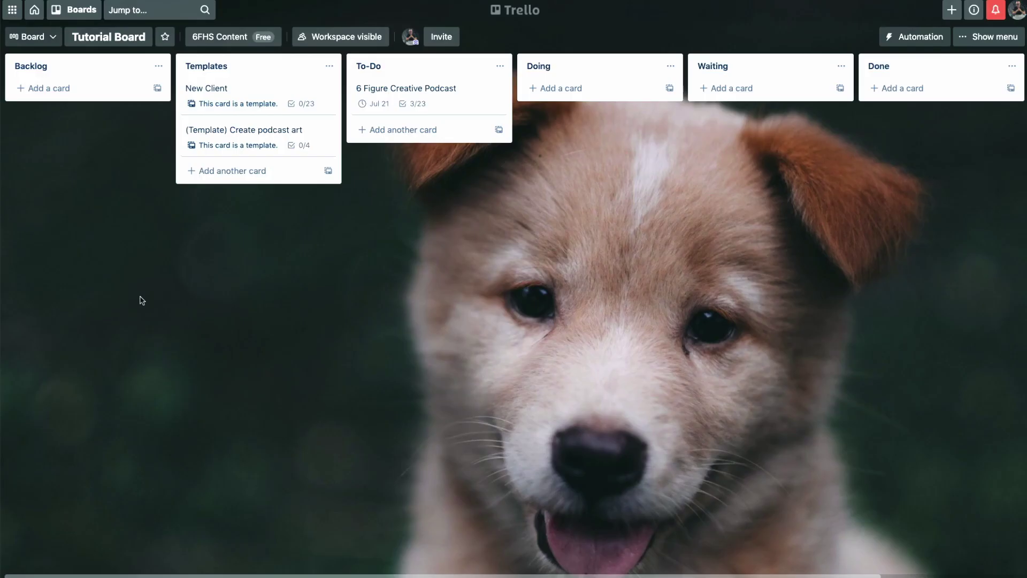
Move the podcast card to Doing and tick off Client Profile Created
click(417, 95)
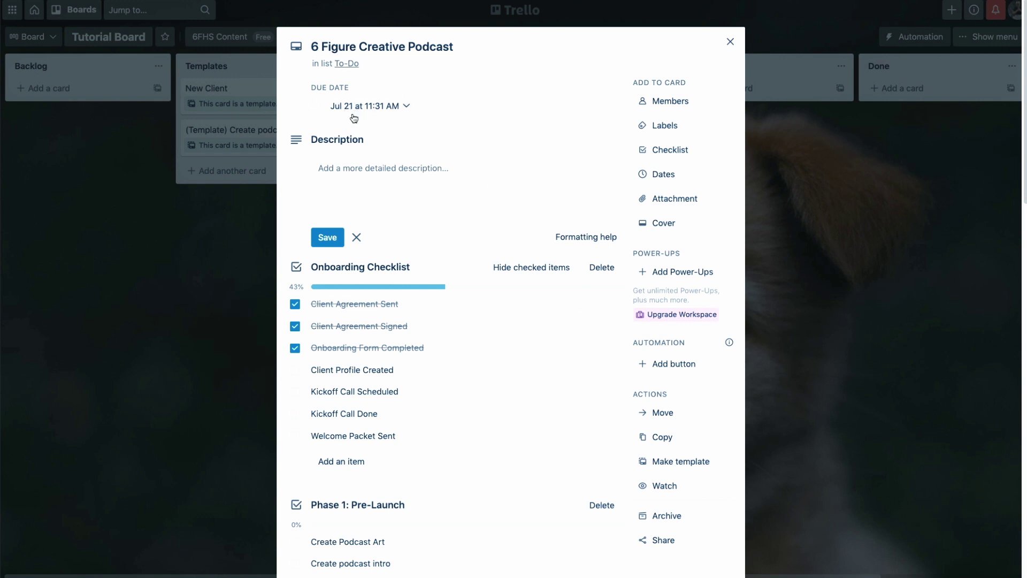
key(Escape)
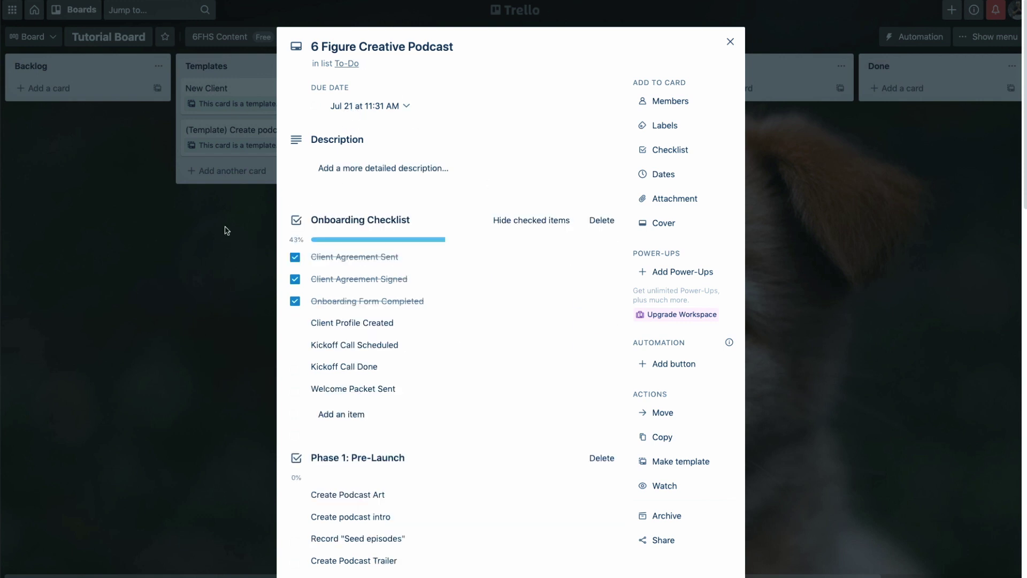
click(225, 227)
drag(403, 91, 586, 87)
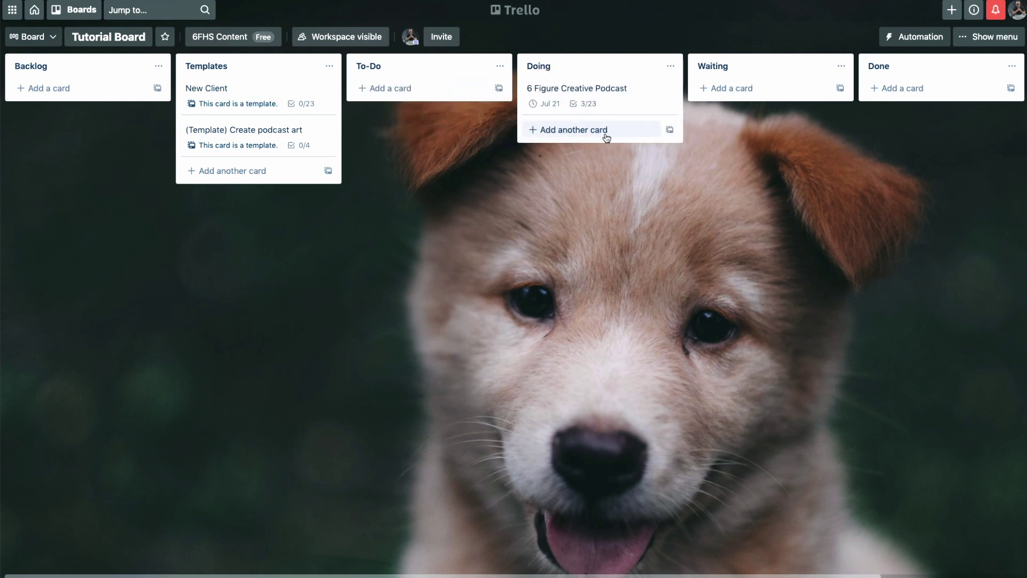
click(586, 90)
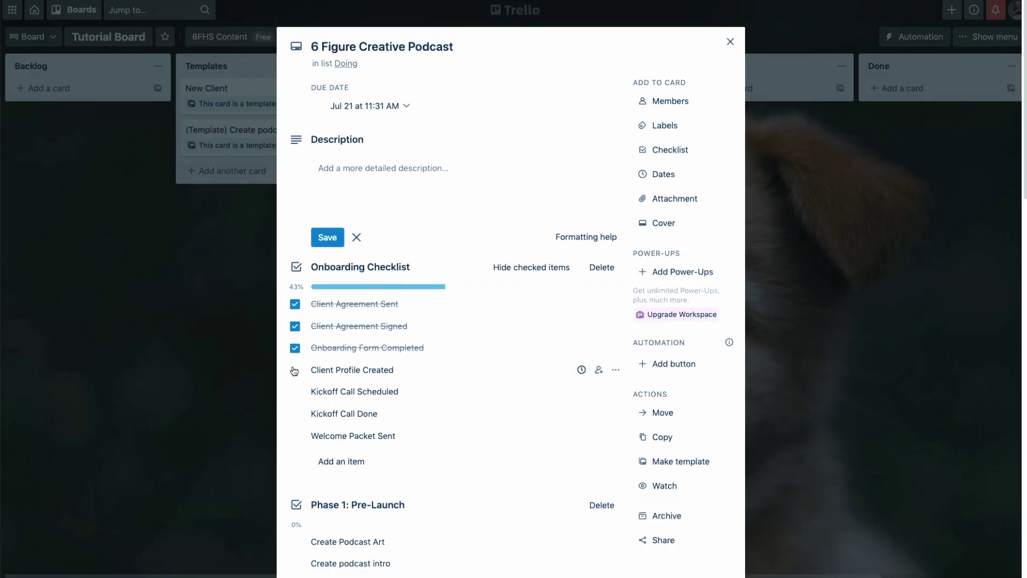
click(295, 370)
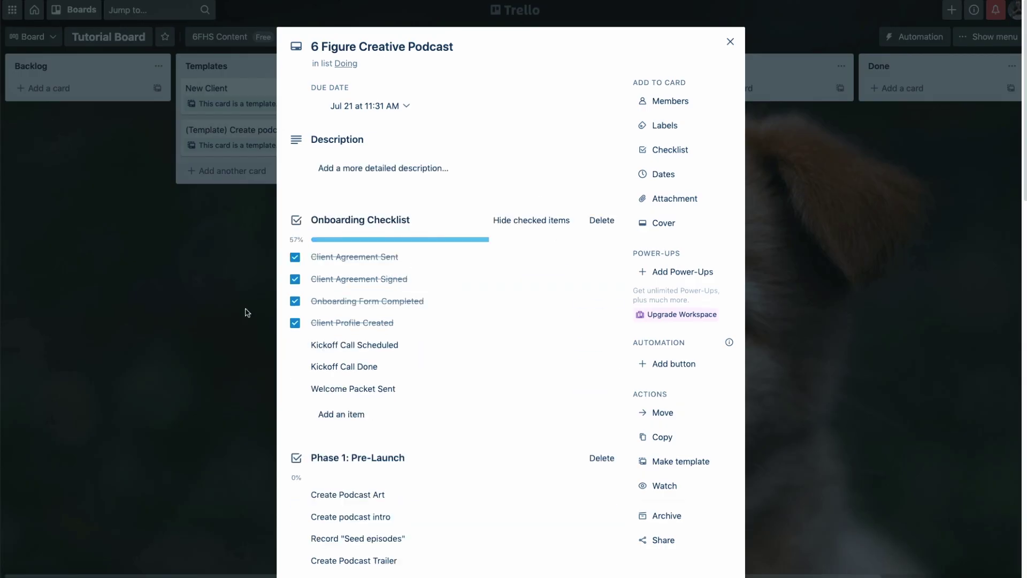
click(160, 308)
Move the card to Waiting and mark its Jul 21 due date complete
drag(577, 88, 696, 94)
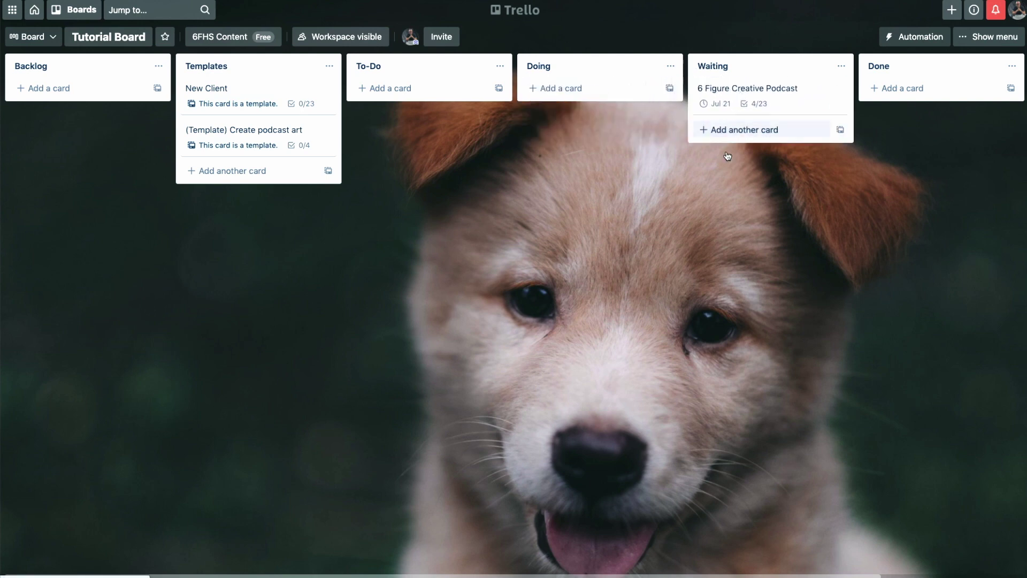
click(713, 107)
click(317, 106)
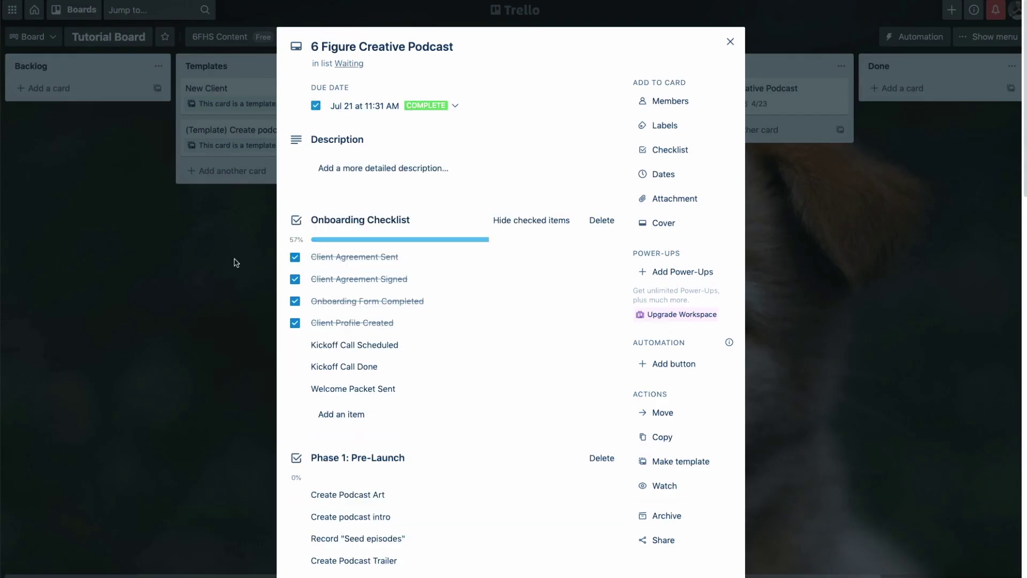
click(223, 268)
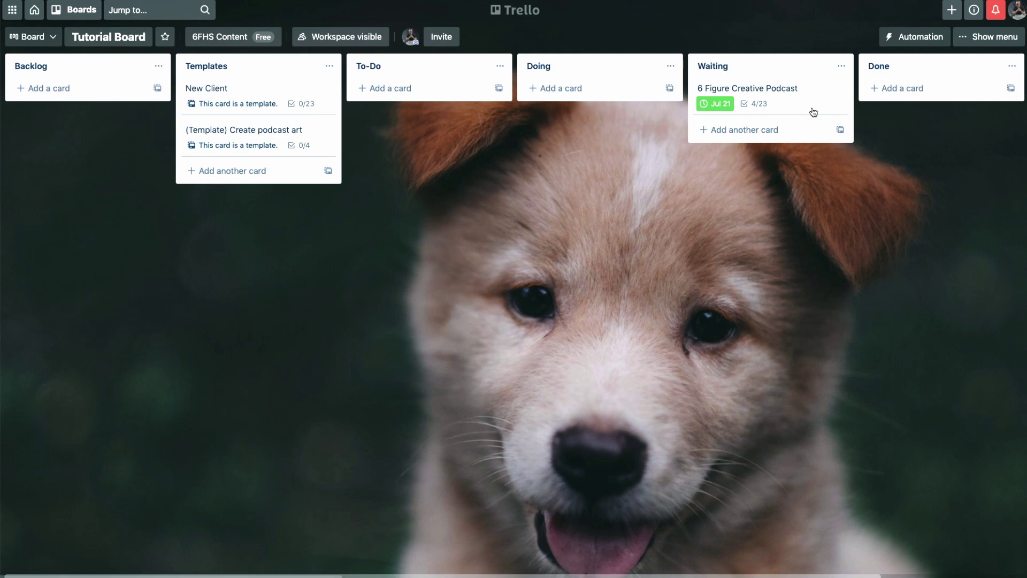
Tick off Kickoff Call Scheduled, Kickoff Call Done and Welcome Packet Sent
click(768, 88)
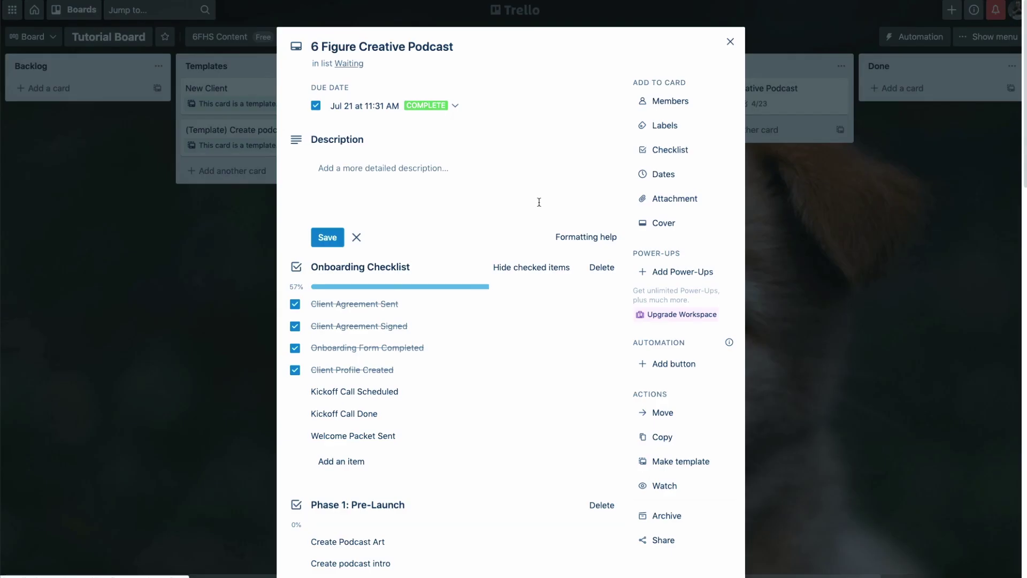
click(295, 392)
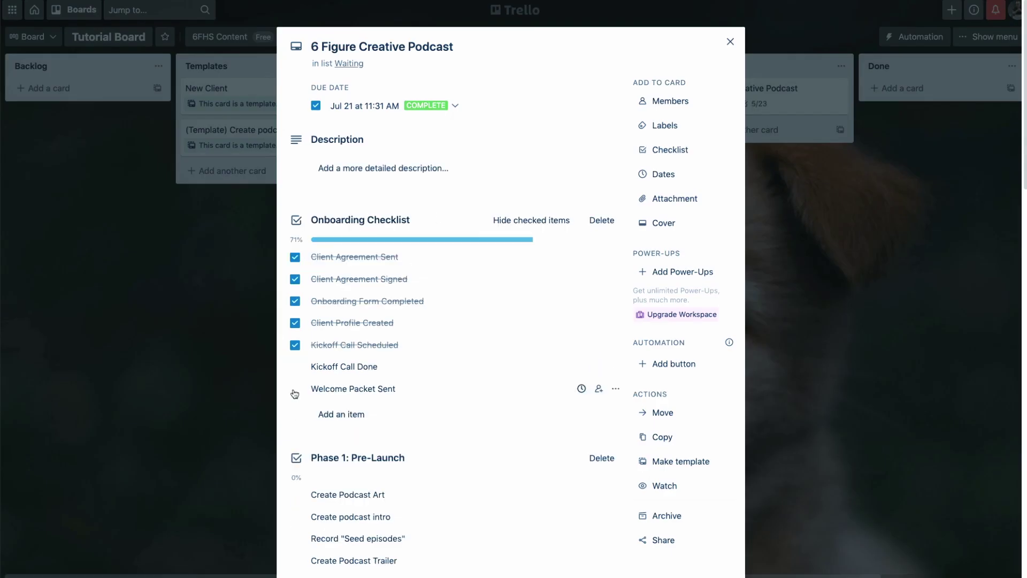
click(295, 367)
click(296, 390)
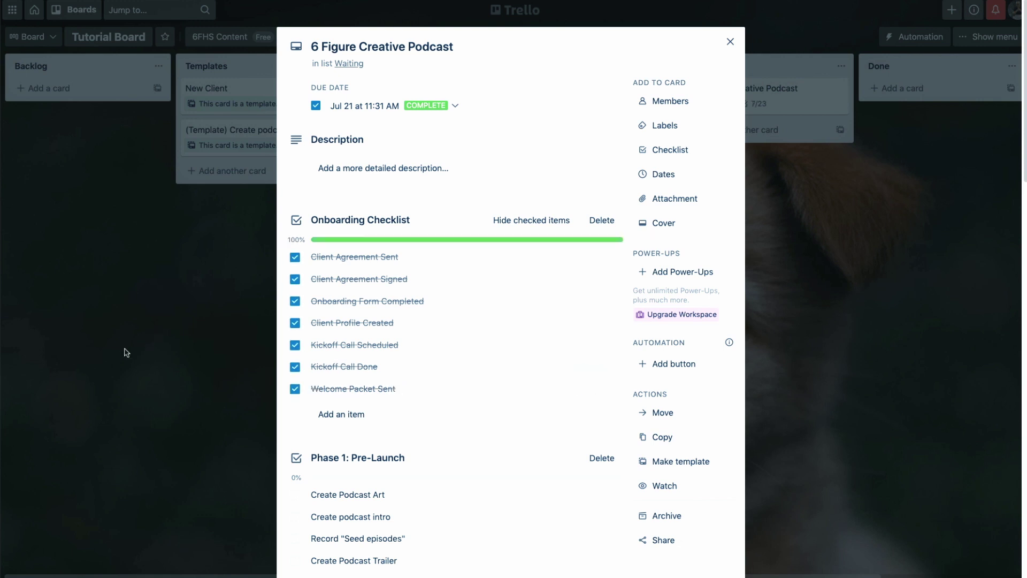
Scroll through the podcast card's Phase 1, Phase 2 and Phase 3 checklists, all still at 0%
scroll(220, 305, down, 3)
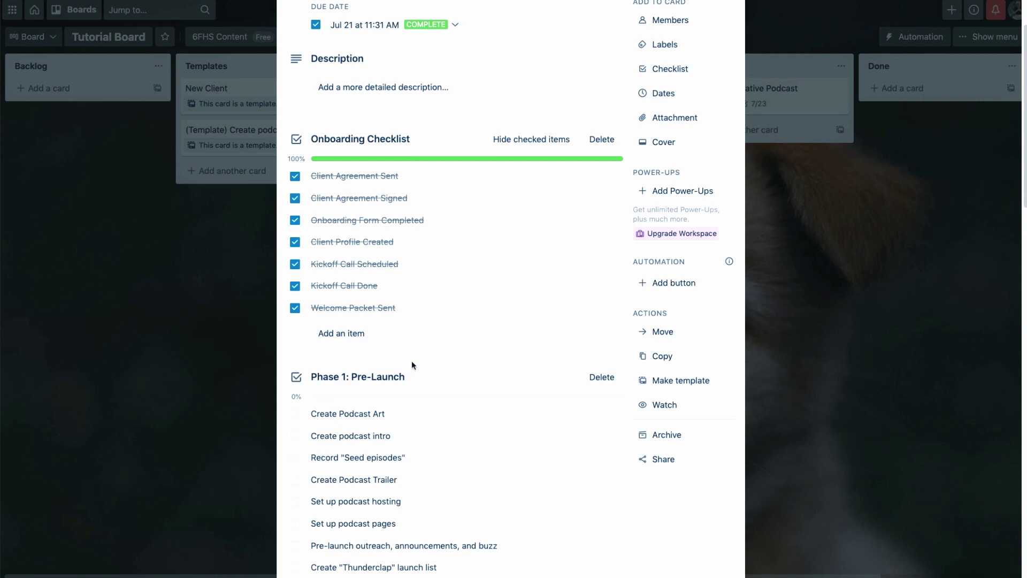
scroll(412, 361, down, 1)
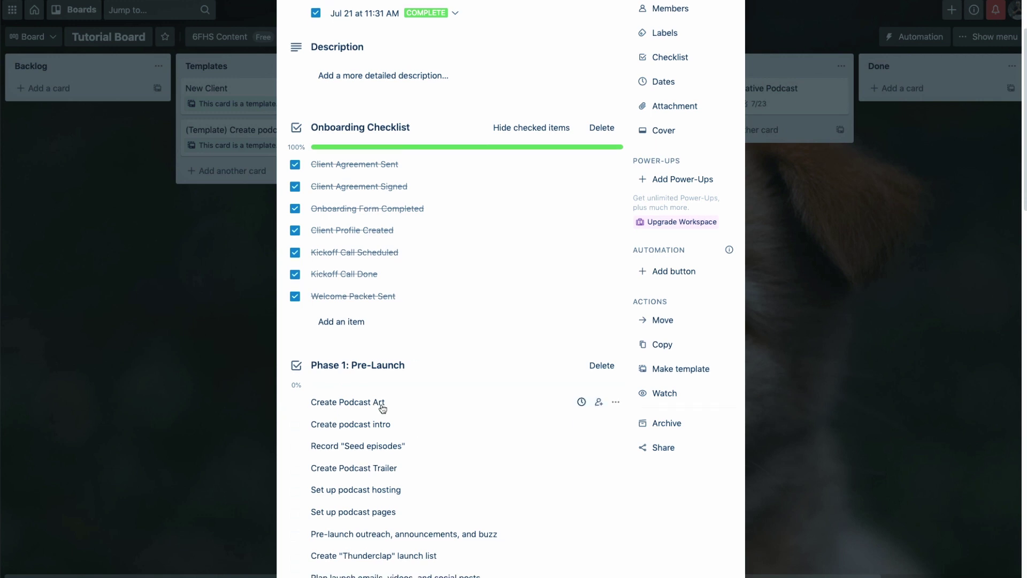
scroll(371, 349, down, 3)
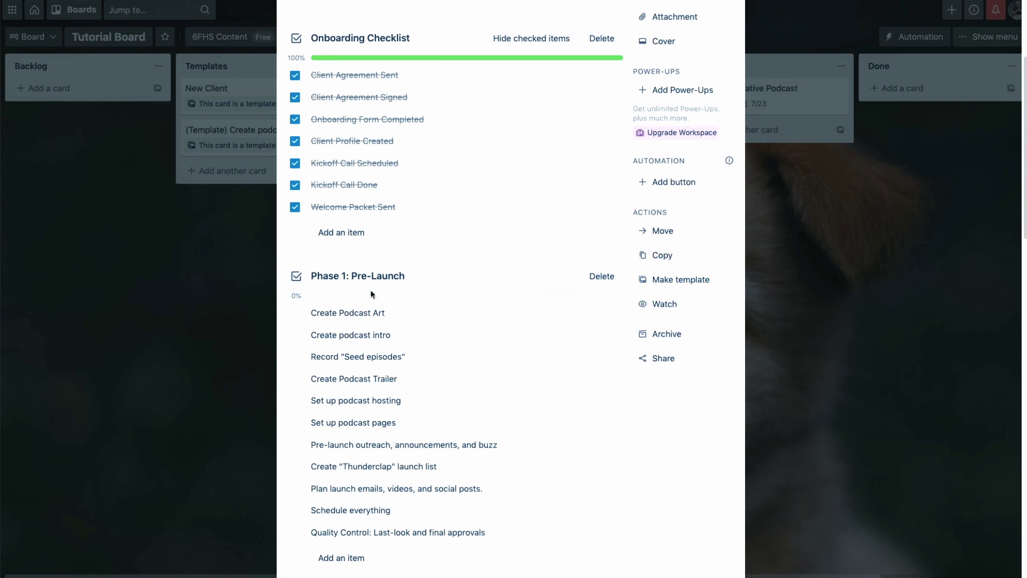
scroll(334, 397, down, 10)
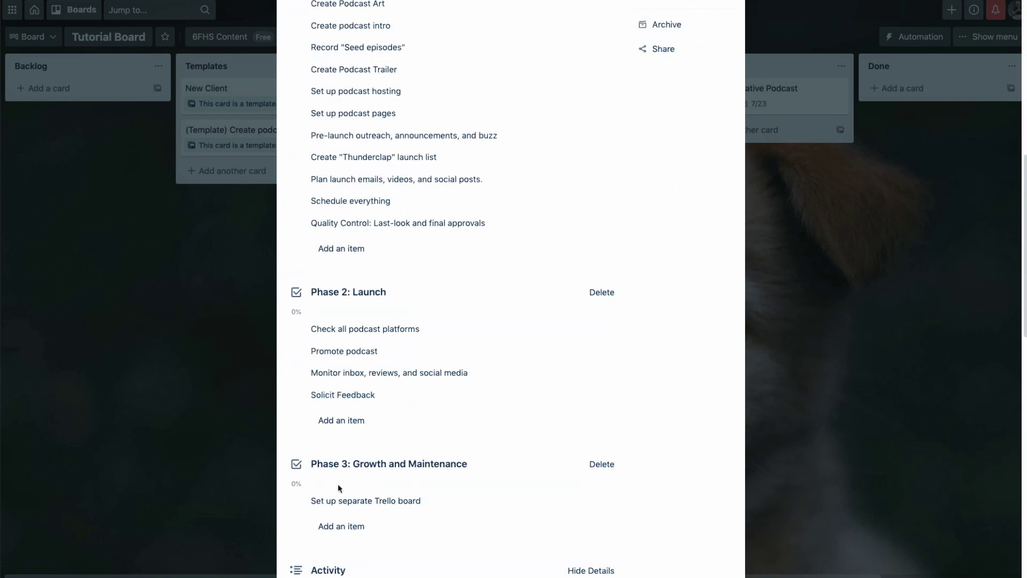
scroll(343, 481, up, 12)
scroll(378, 431, up, 3)
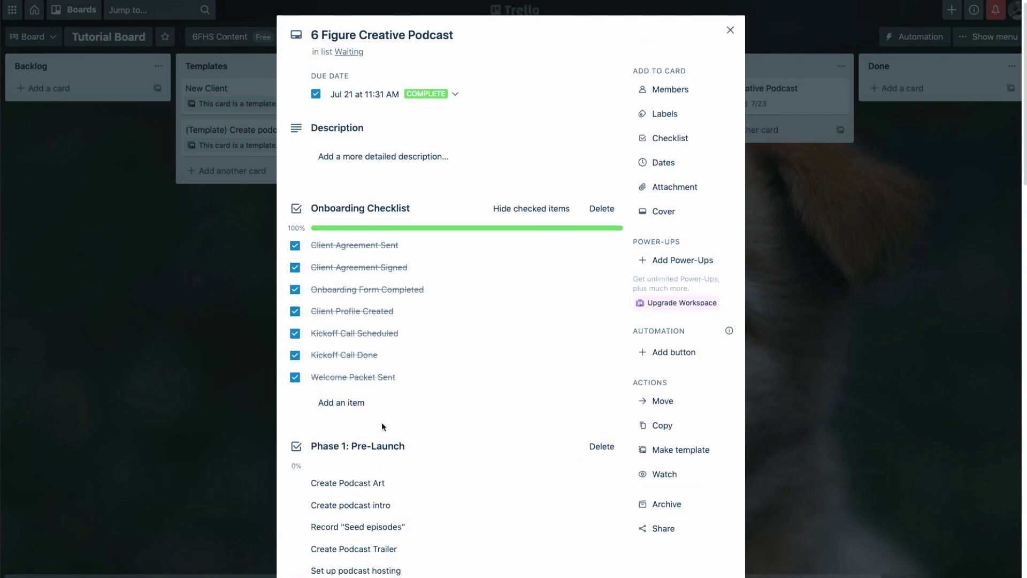
scroll(381, 422, down, 3)
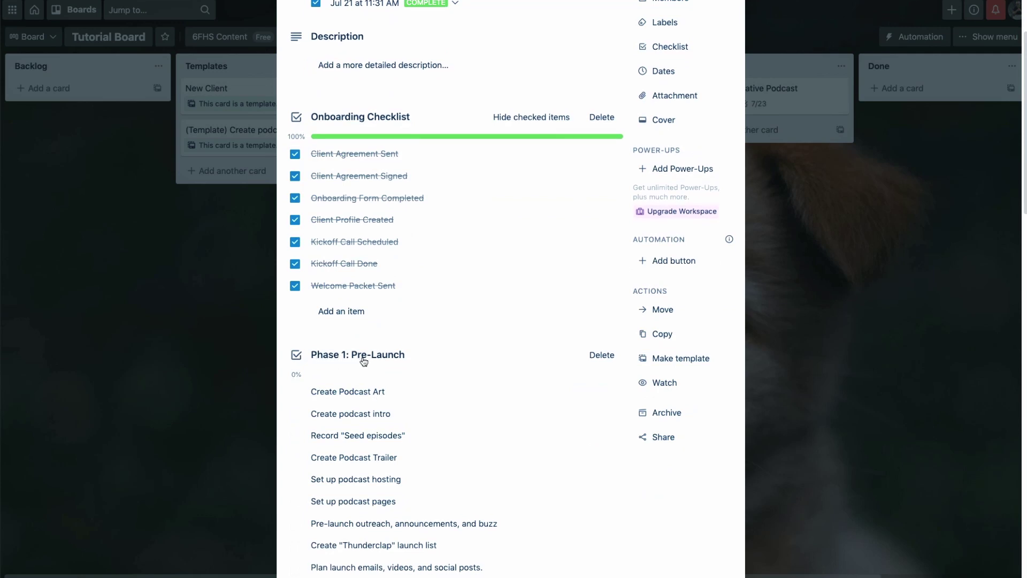
scroll(396, 385, down, 2)
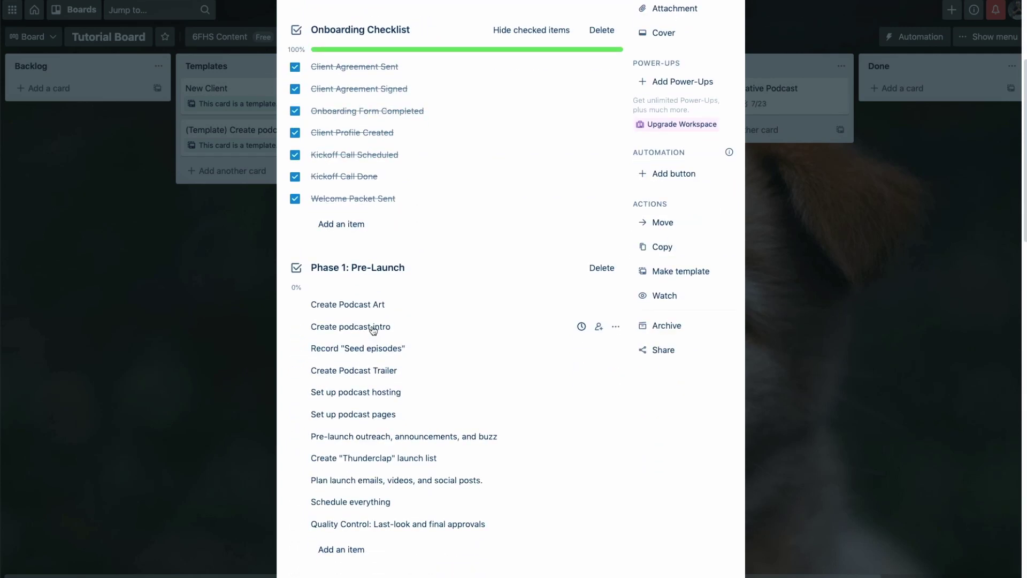
scroll(412, 321, down, 6)
scroll(350, 328, up, 1)
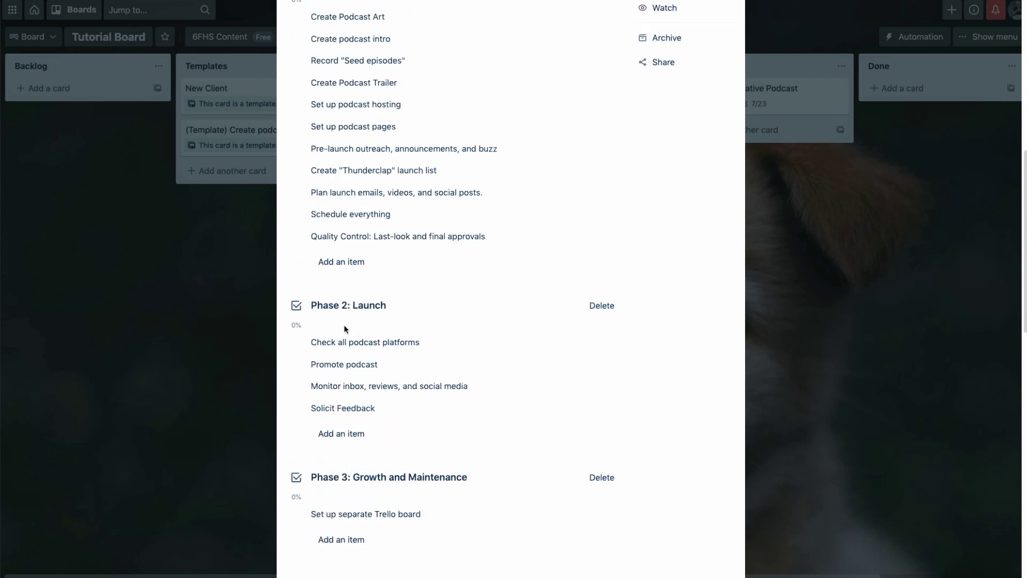
scroll(423, 471, up, 2)
scroll(407, 484, up, 4)
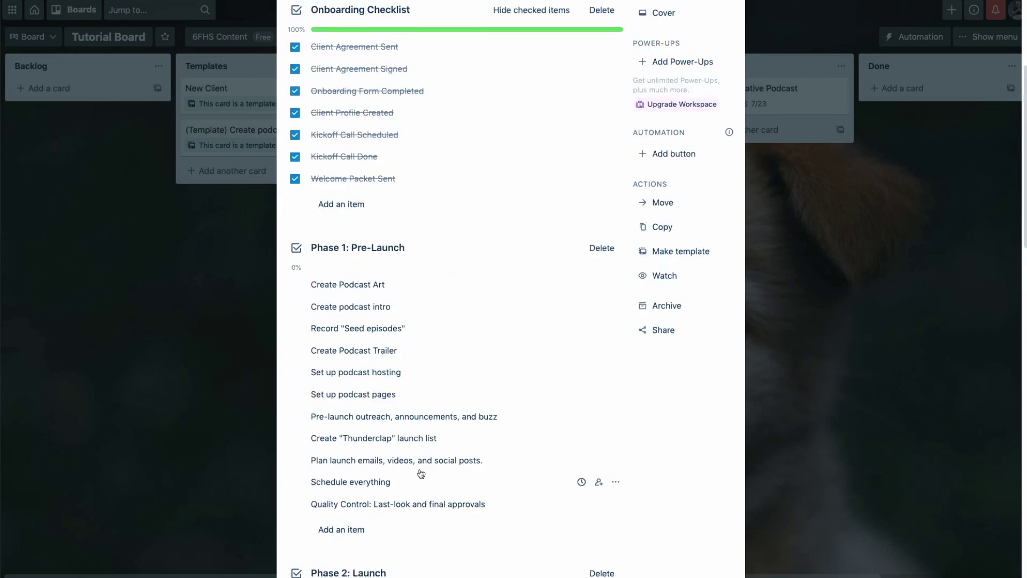
scroll(214, 350, up, 1)
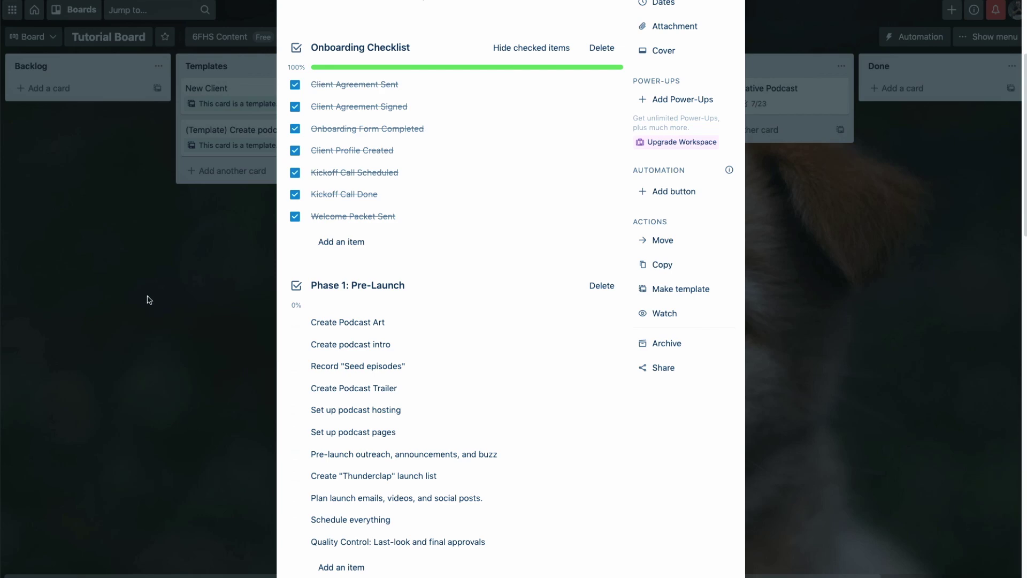
Move the podcast card from Waiting into the To-Do list and open it
click(149, 299)
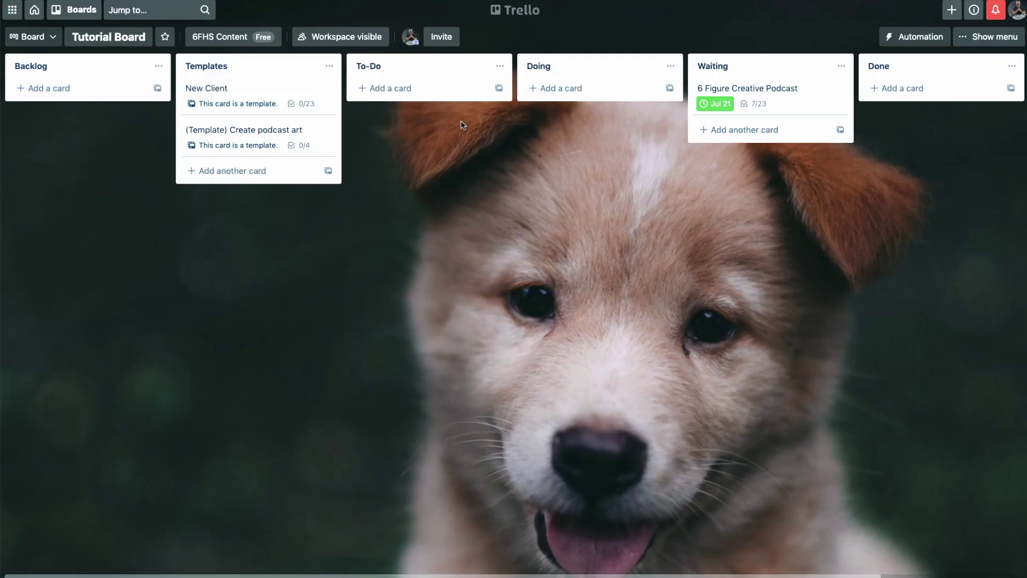
drag(762, 100, 419, 92)
click(420, 92)
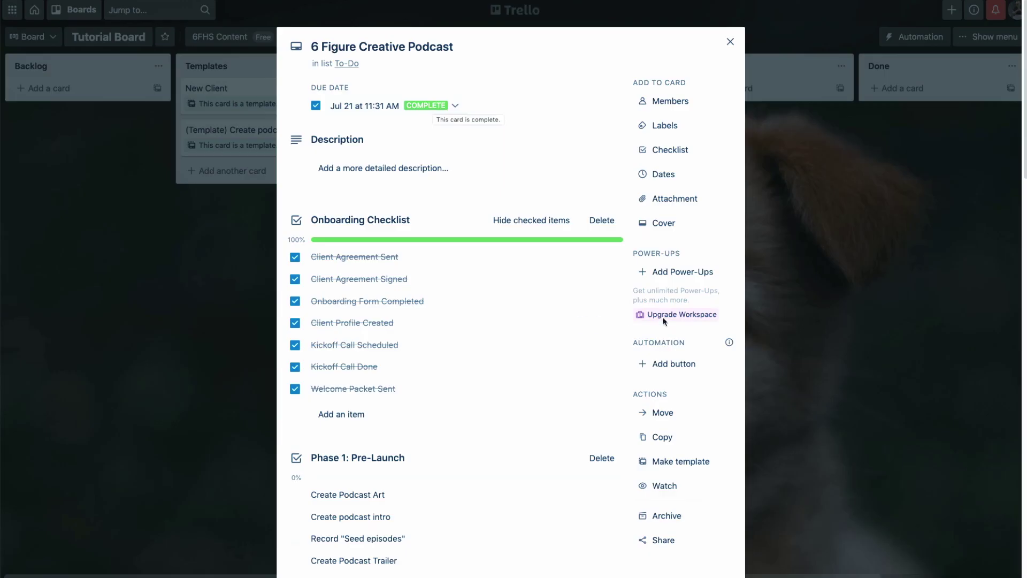
Add a green label named 'Phase 1' to the card and close it
click(669, 127)
click(731, 230)
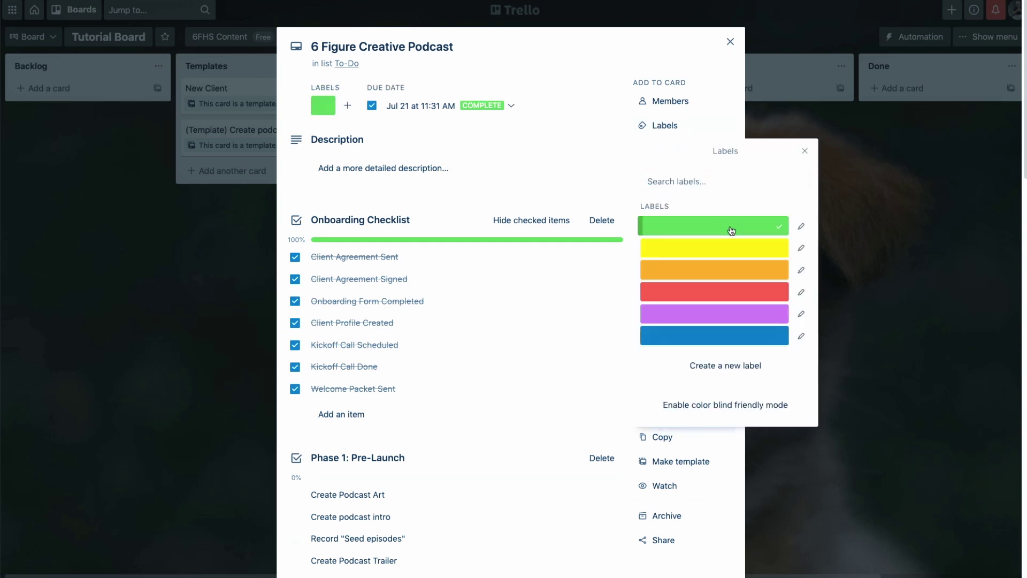
click(801, 226)
text(Phawe)
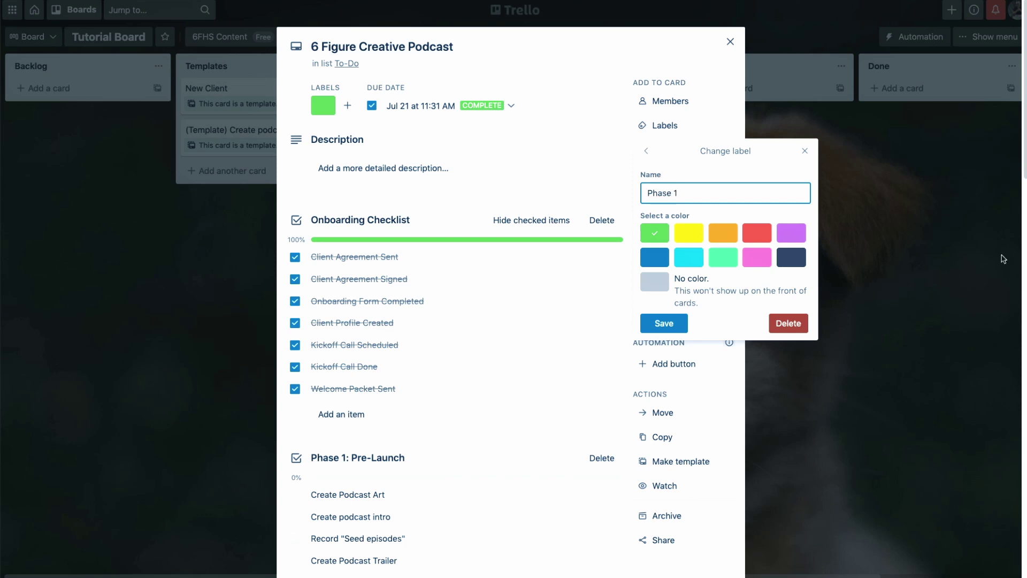
click(682, 321)
click(612, 131)
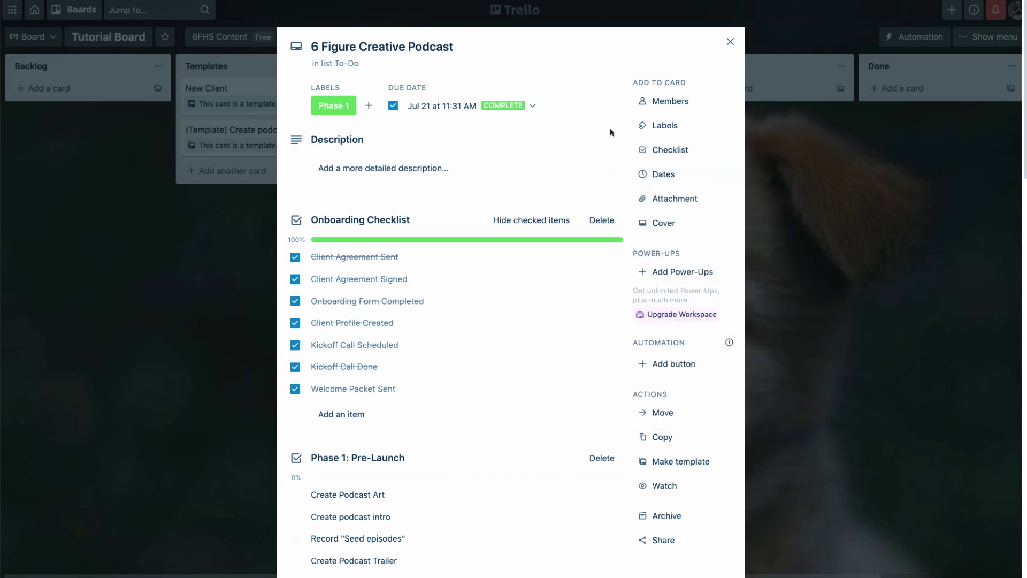
click(783, 201)
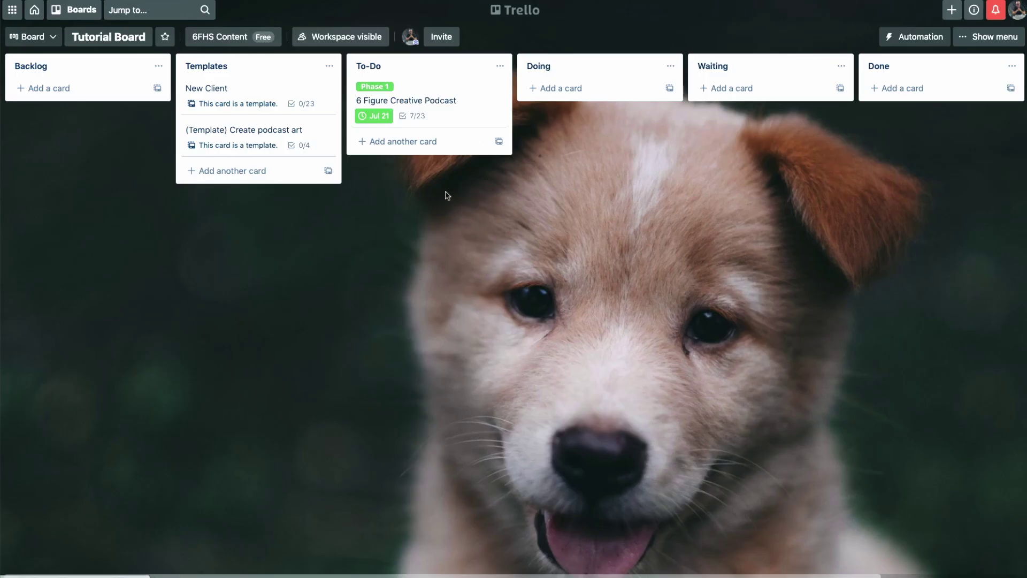
Hide the card's checked onboarding items, then open the Podcast Launch Process v2 note at Phase 1: Pre Launch
click(401, 92)
click(510, 221)
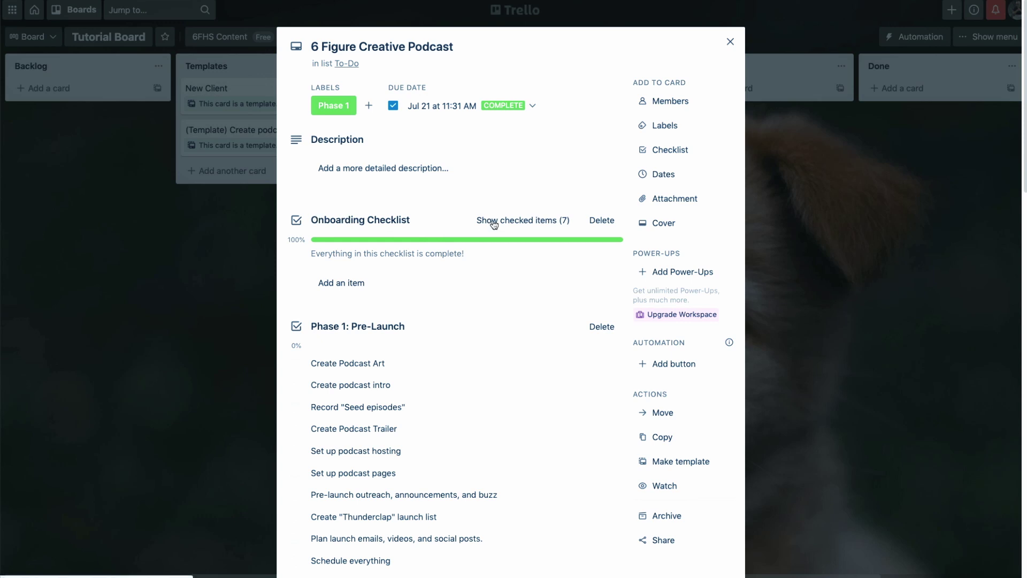
scroll(460, 250, down, 1)
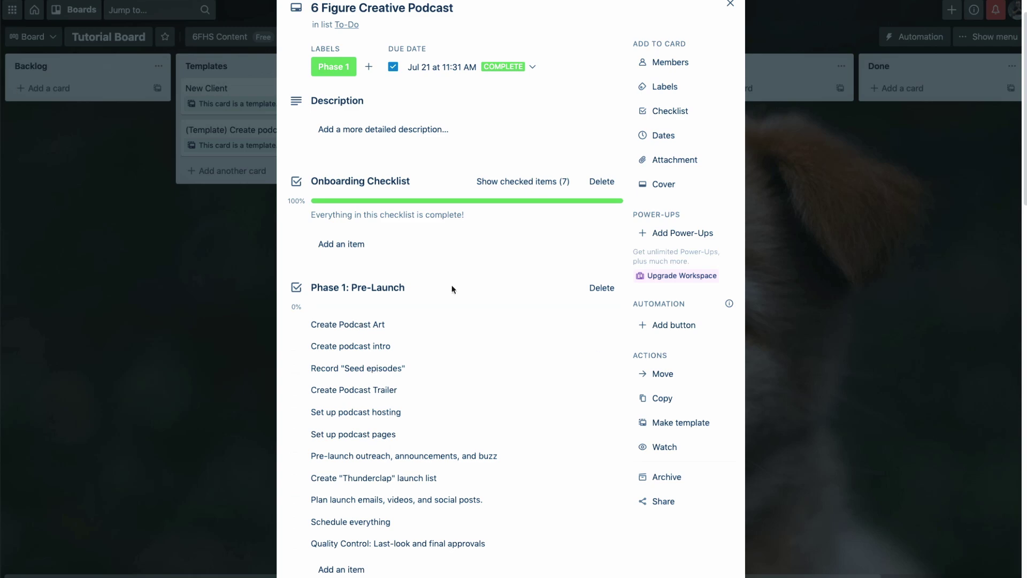
scroll(454, 291, down, 14)
scroll(468, 327, up, 15)
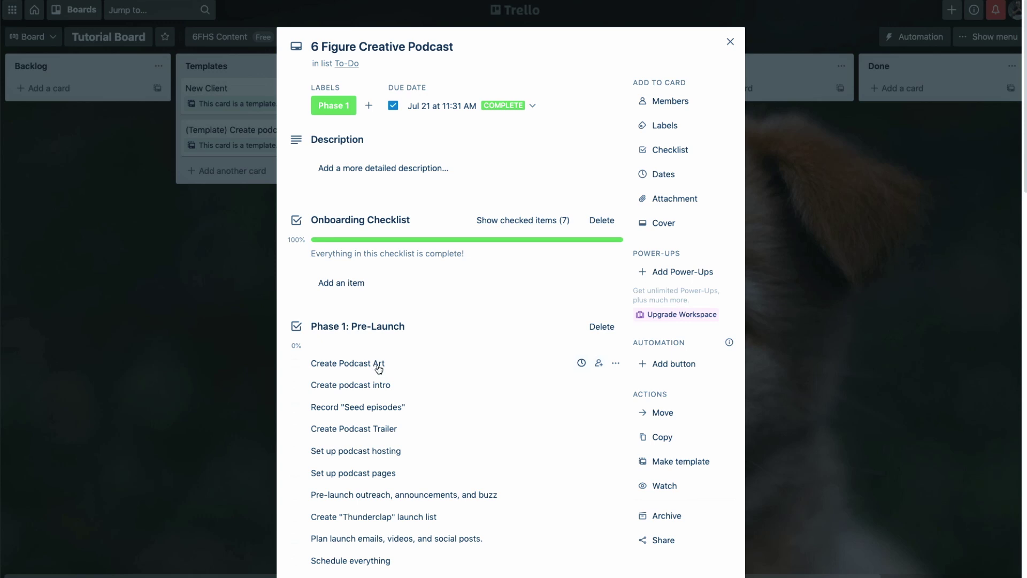
click(250, 305)
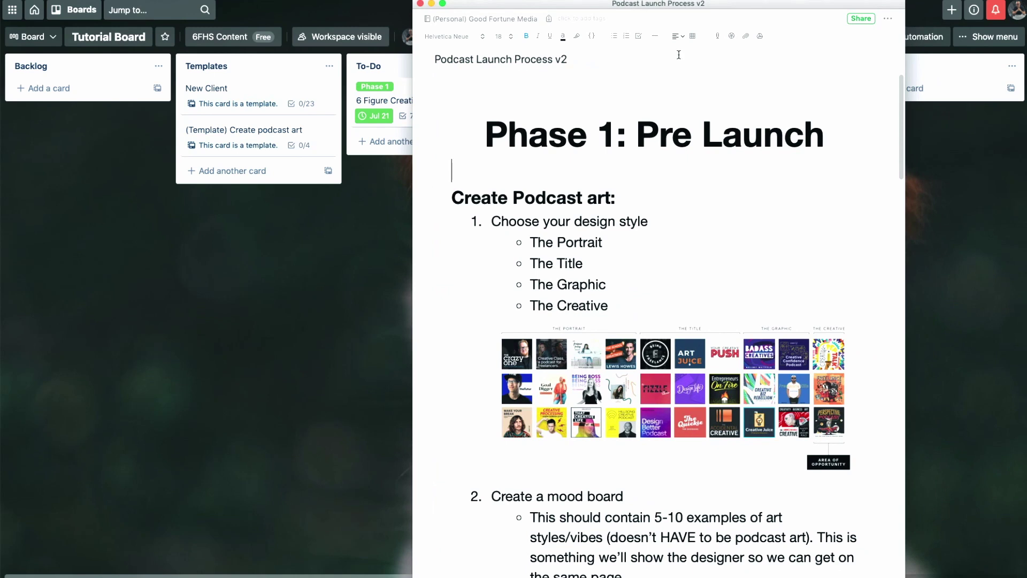
click(660, 133)
Highlight the Create Podcast art: heading under Phase 1 in the Evernote note
drag(484, 138, 827, 138)
scroll(674, 160, down, 1)
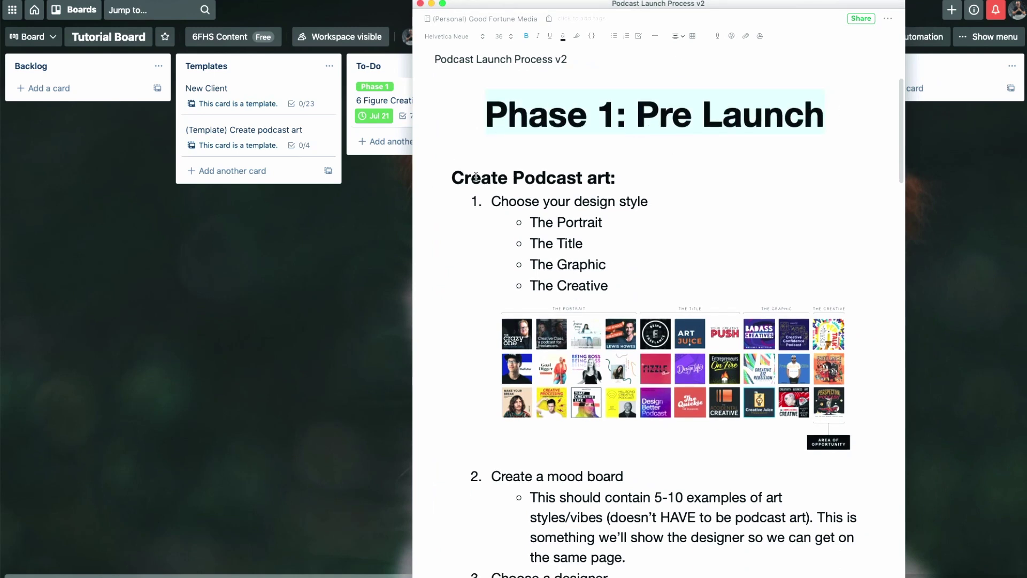
drag(450, 177, 622, 172)
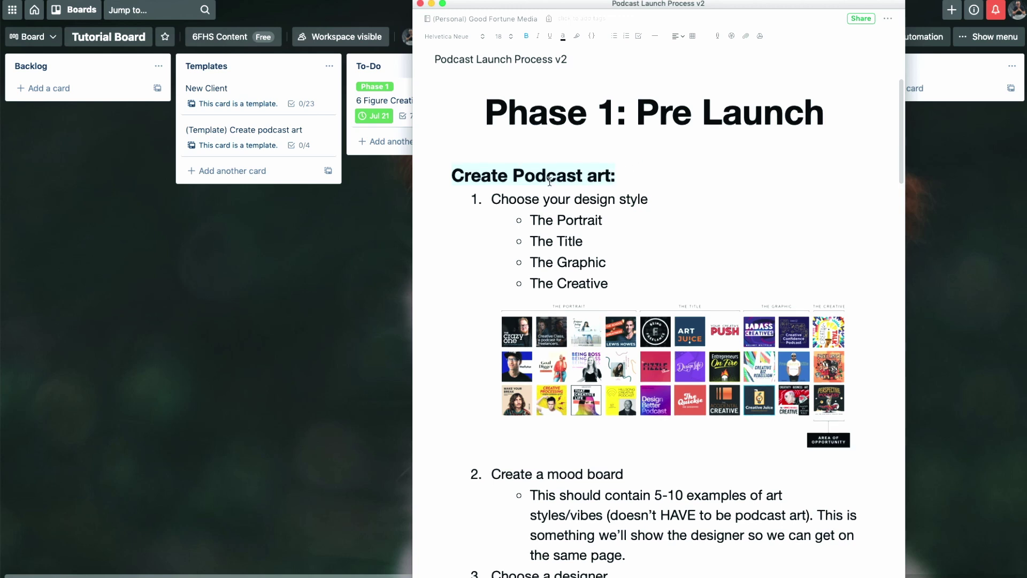
scroll(550, 180, down, 1)
scroll(528, 189, up, 2)
Review the steps from Choose your design style to The Graphic, then hide Evernote
drag(491, 220, 602, 292)
click(586, 231)
scroll(587, 289, down, 4)
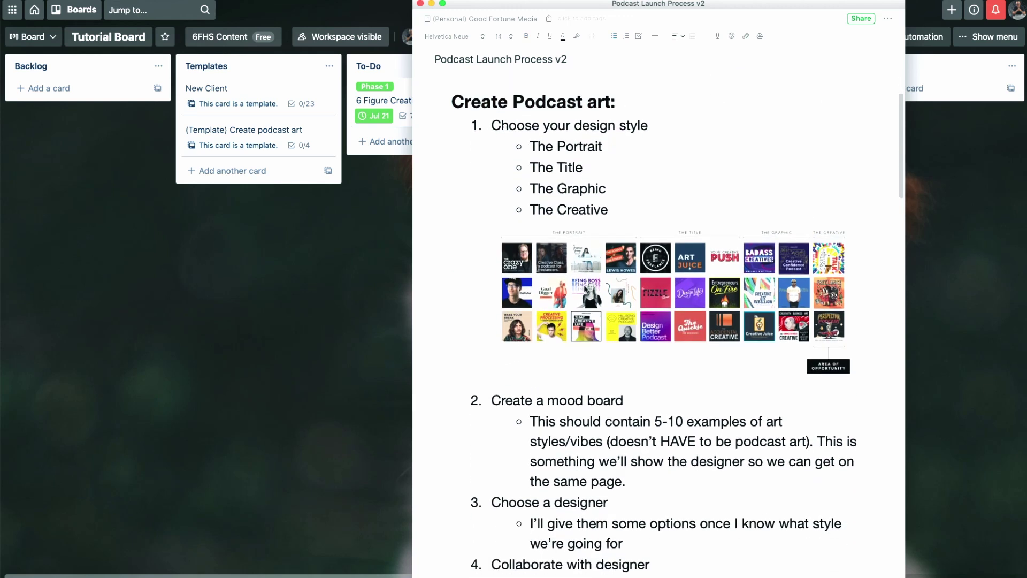
scroll(517, 449, down, 3)
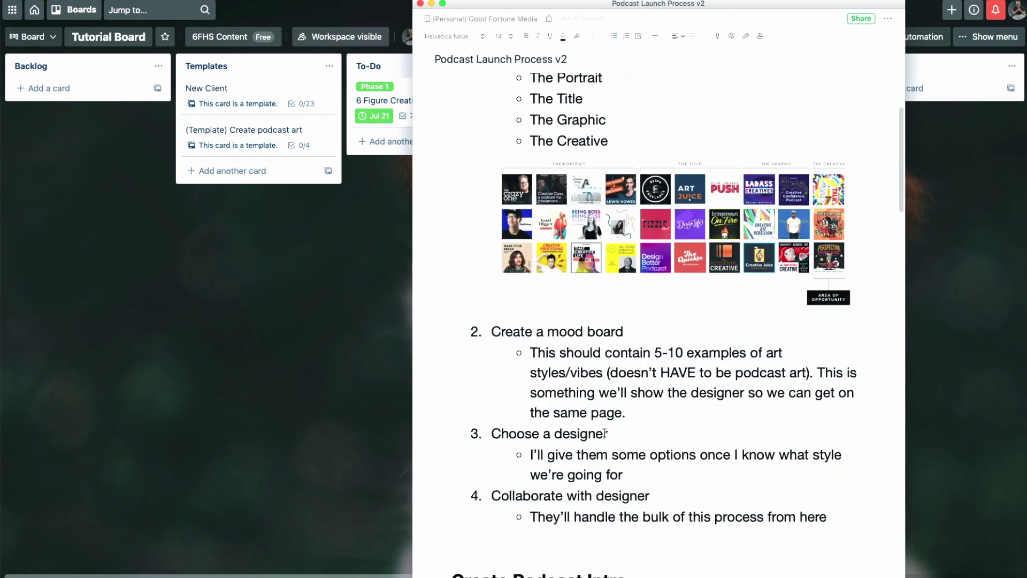
scroll(605, 433, up, 7)
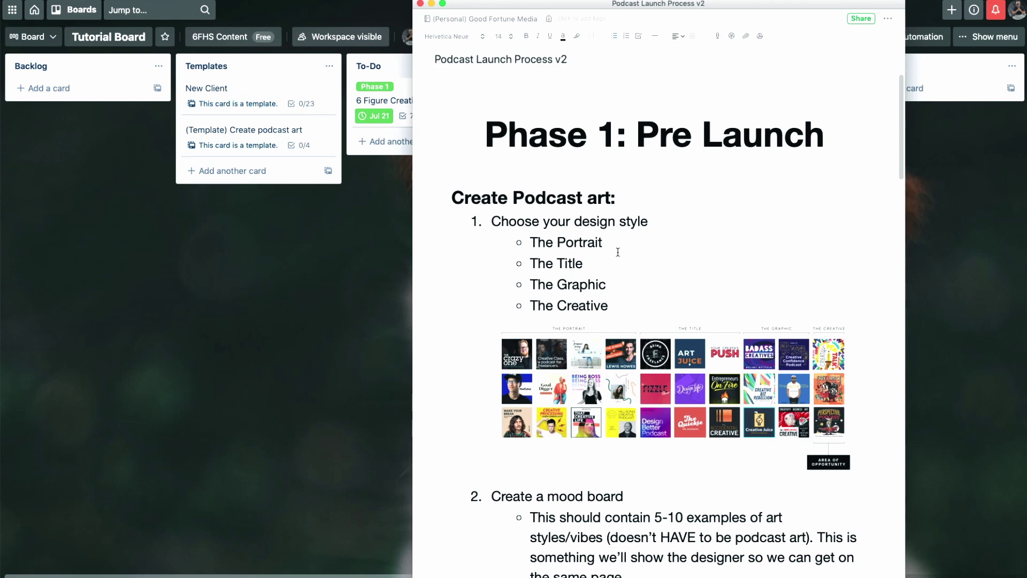
key(super+Tab)
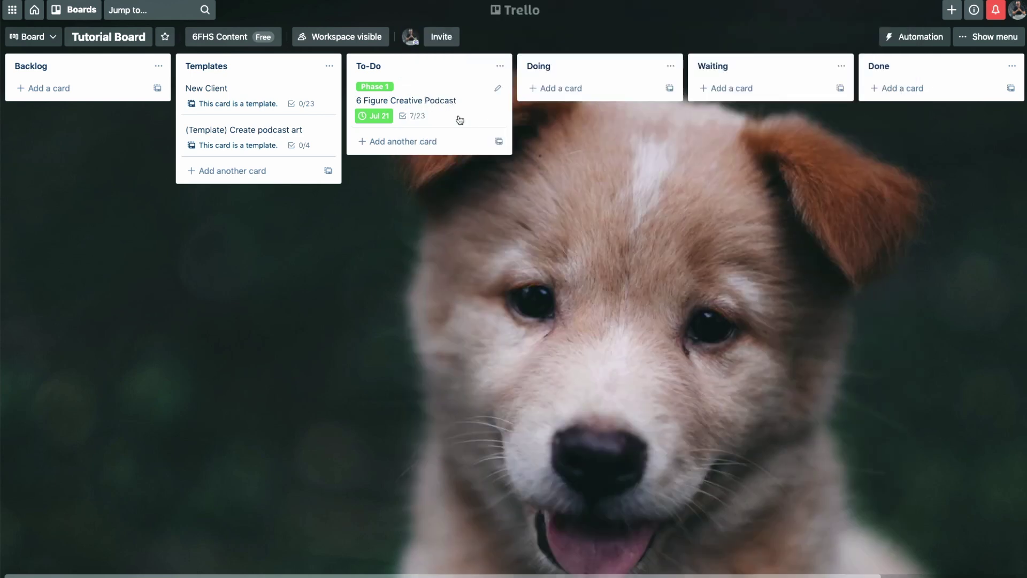
Convert the 6 Figure Creative Podcast card's Create Podcast Art checklist item into a To-Do card
click(431, 100)
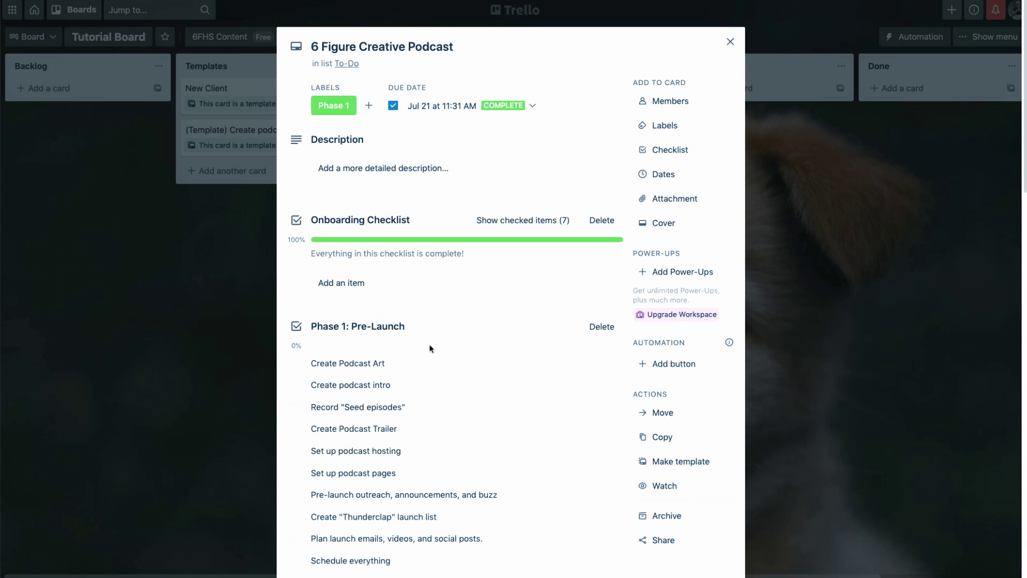
scroll(429, 348, down, 1)
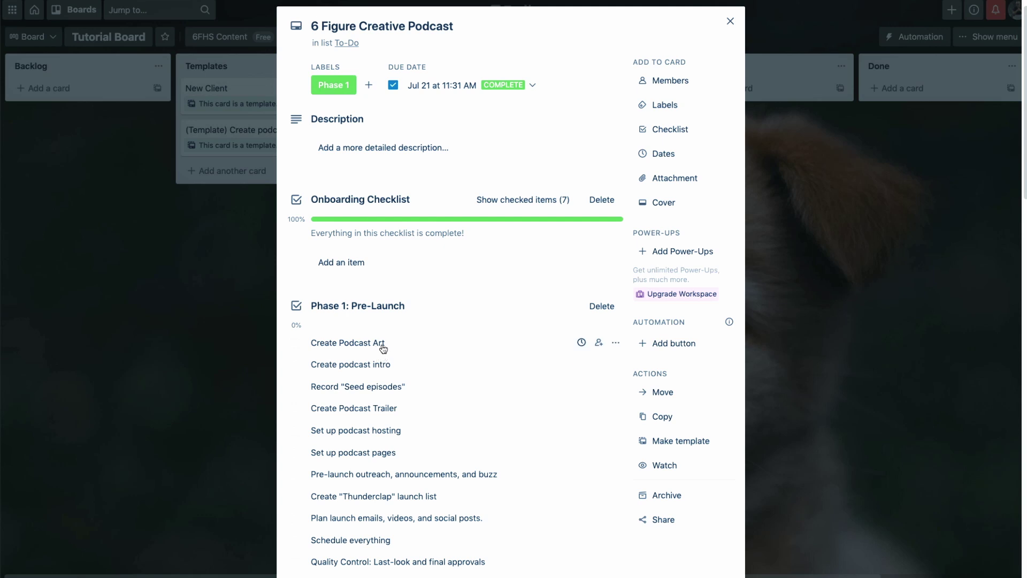
click(617, 345)
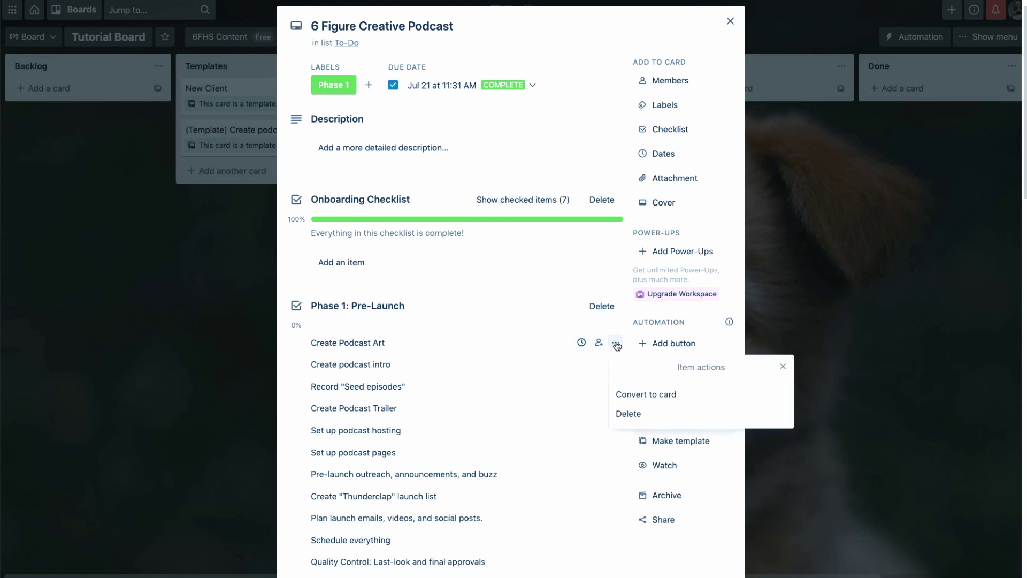
click(653, 396)
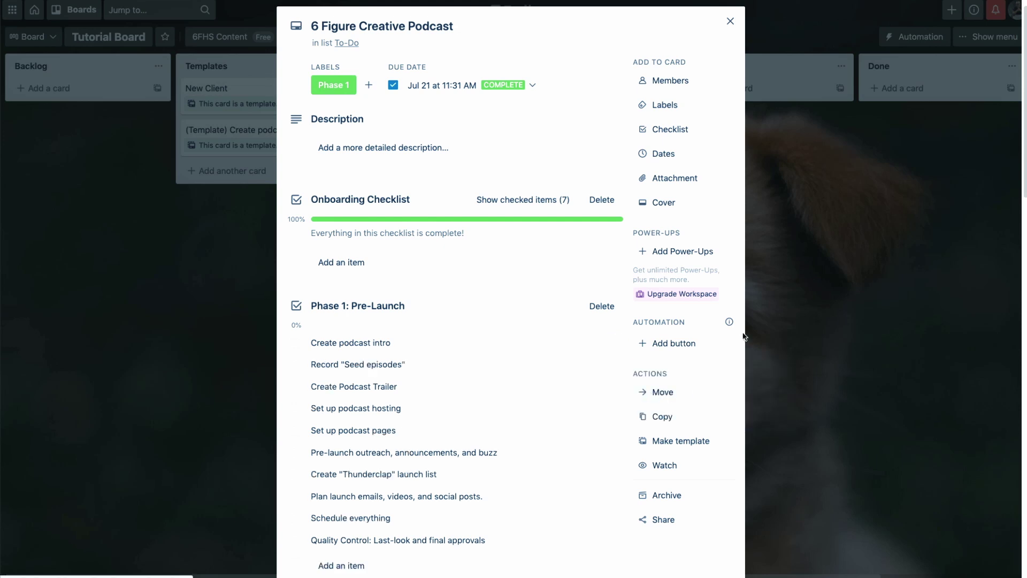
click(791, 273)
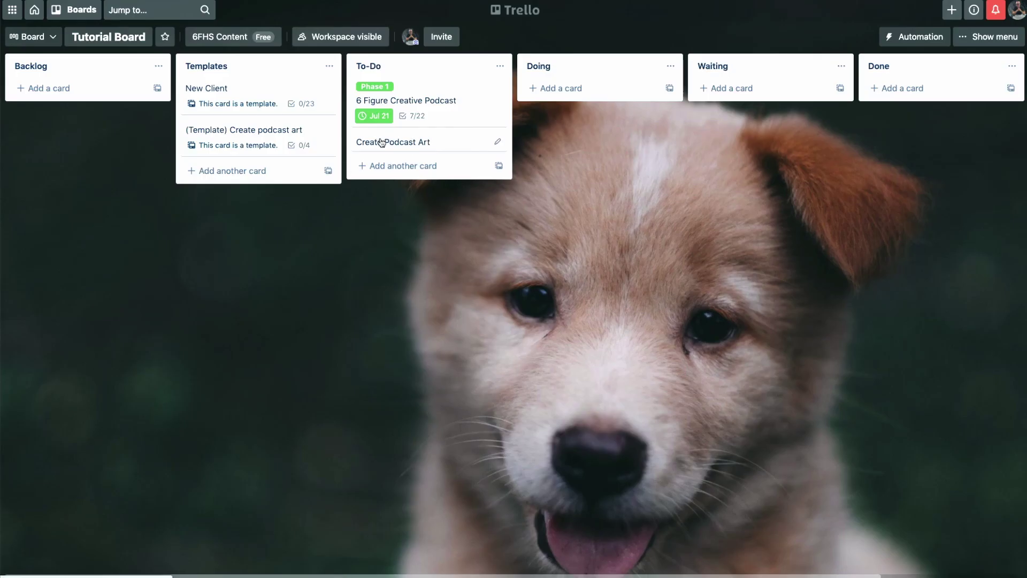
Rename the new card to 'Create Podcast Art - 6FC'
click(495, 144)
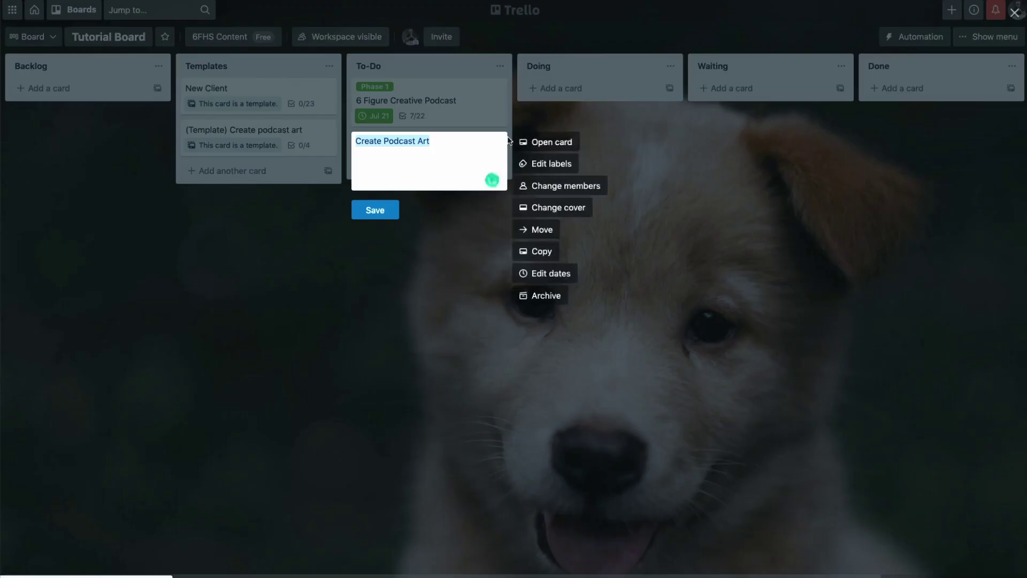
click(583, 142)
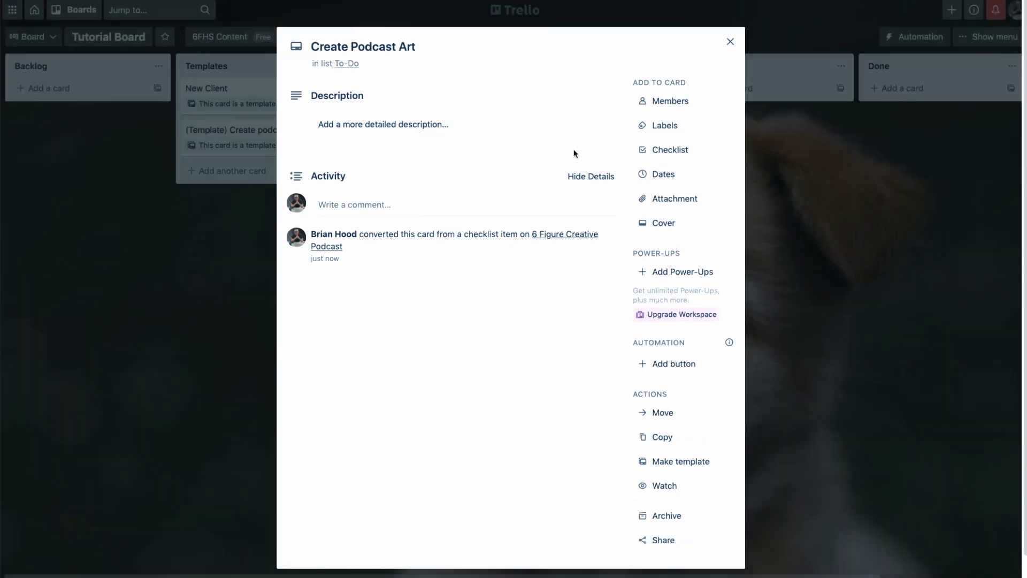
click(425, 47)
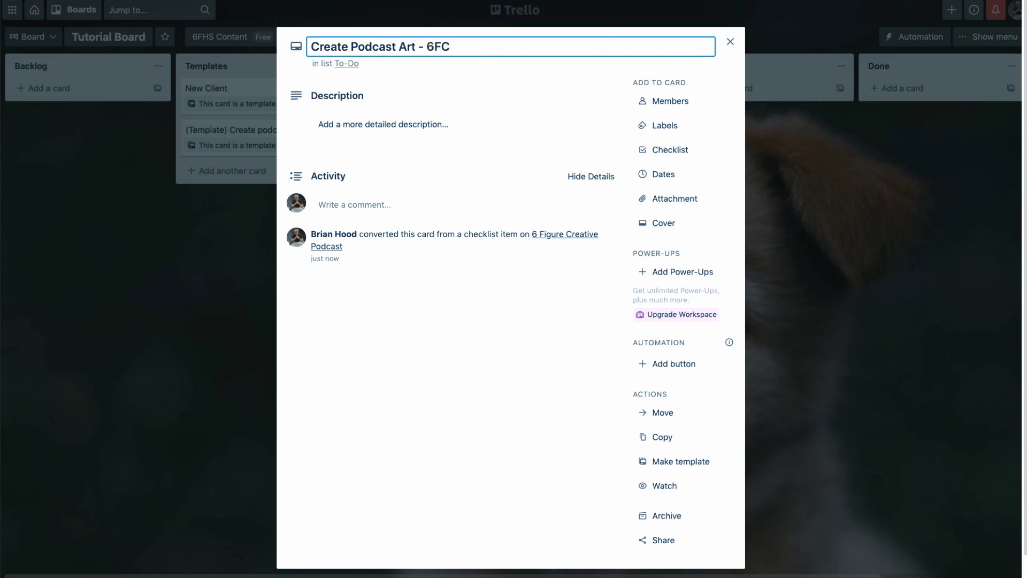
click(541, 288)
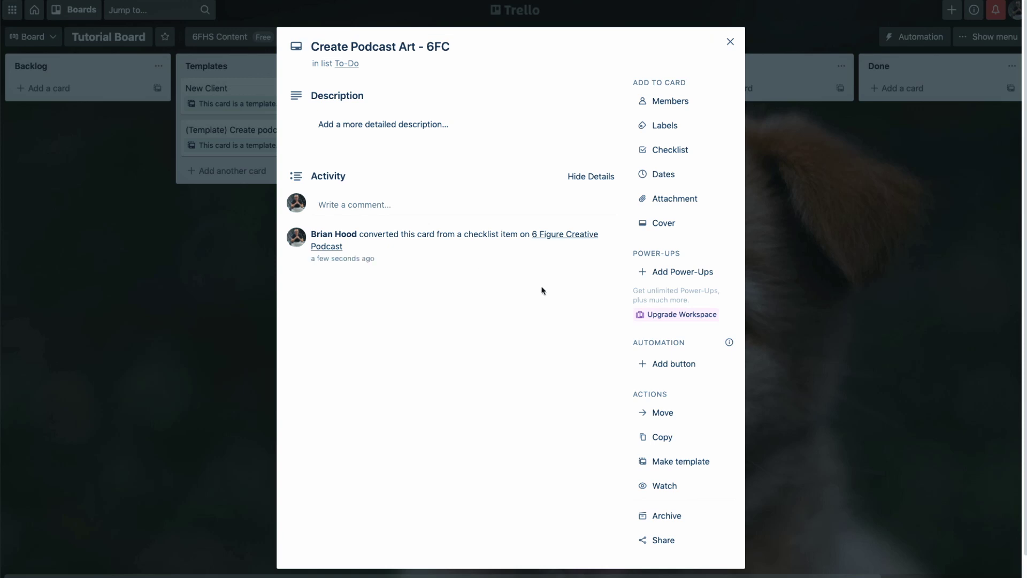
Add a checklist copying the four items from the 'Create Podcast Art' template checklist
click(667, 152)
click(708, 249)
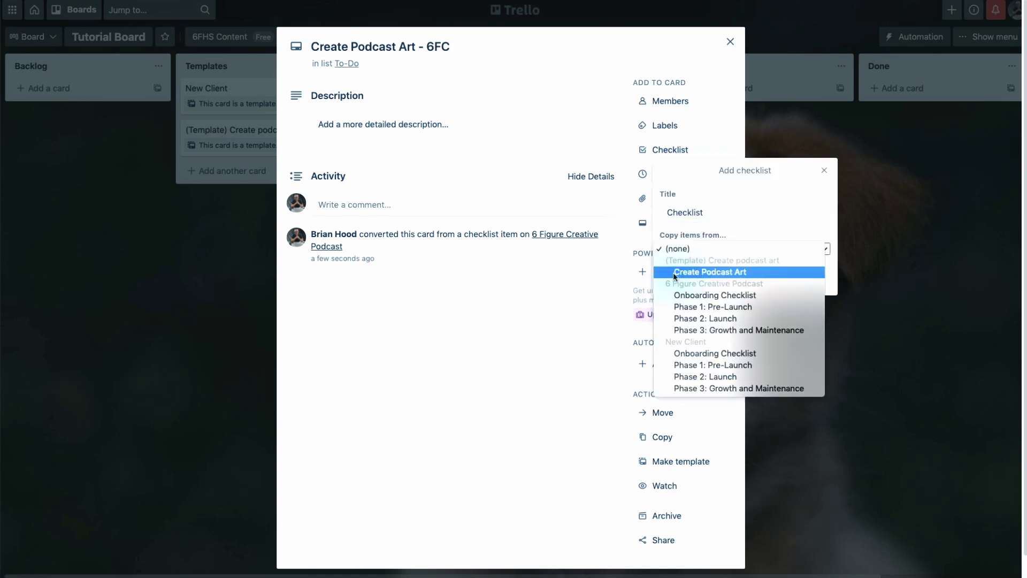
click(720, 271)
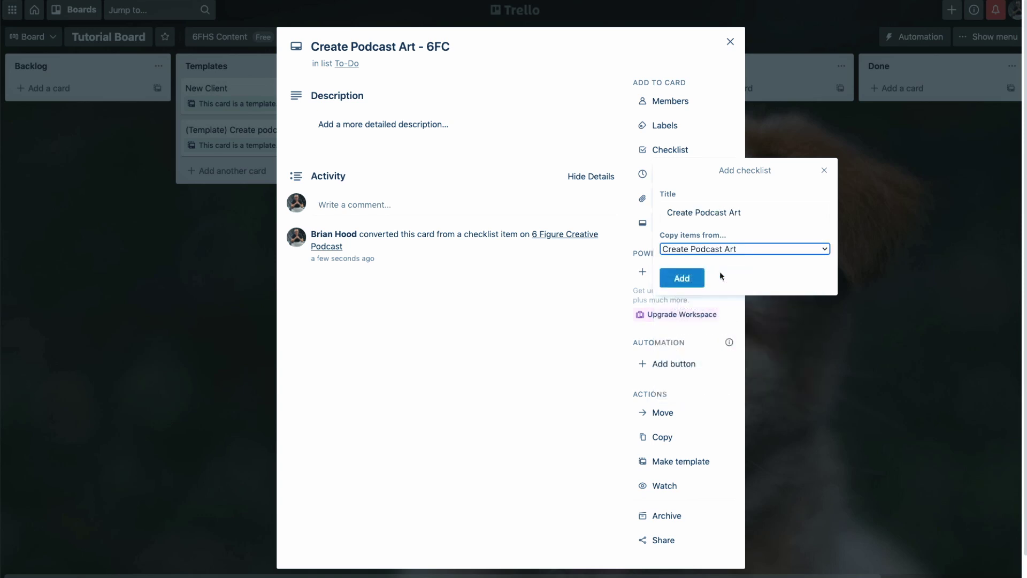
click(680, 278)
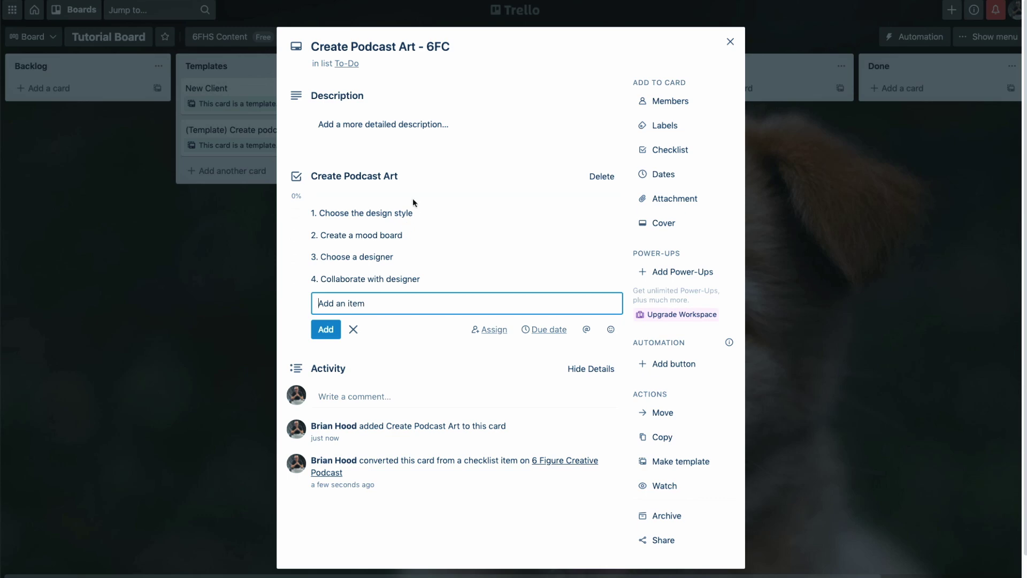
click(185, 212)
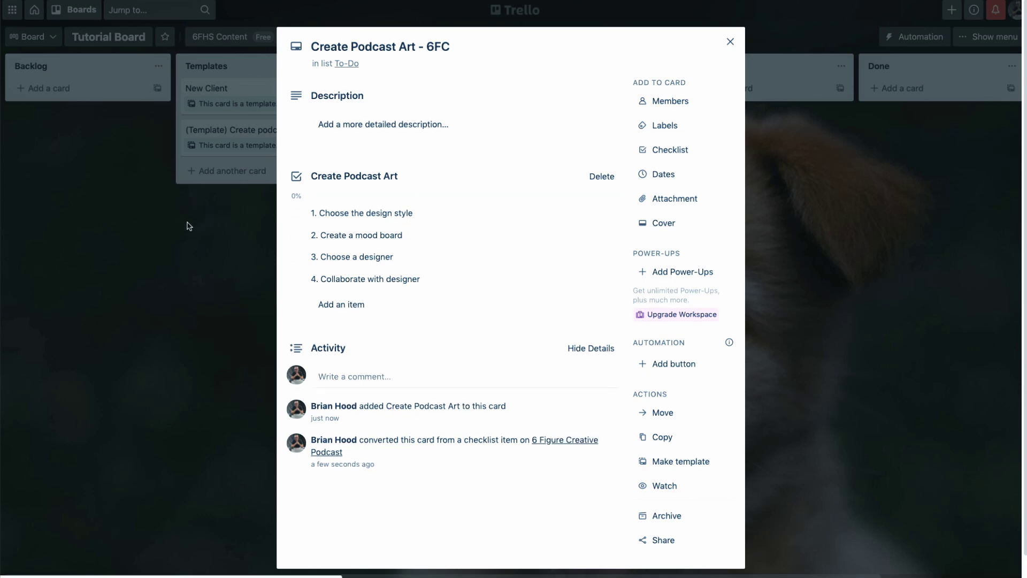
click(187, 224)
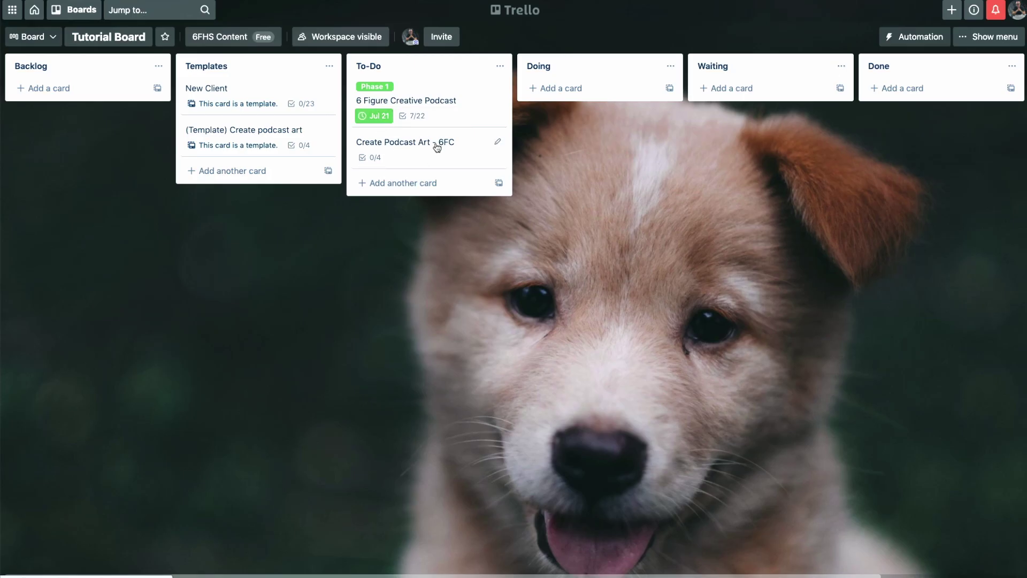
Move Create Podcast Art - 6FC to Doing and tick off Choose the design style
drag(376, 144, 551, 107)
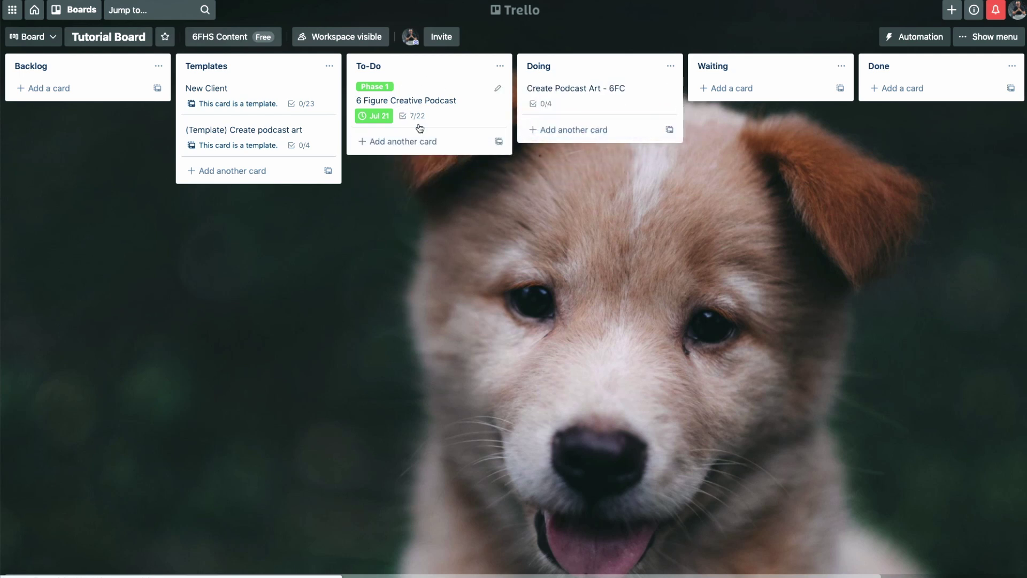
click(412, 107)
scroll(371, 334, down, 5)
scroll(377, 369, down, 4)
scroll(385, 399, up, 8)
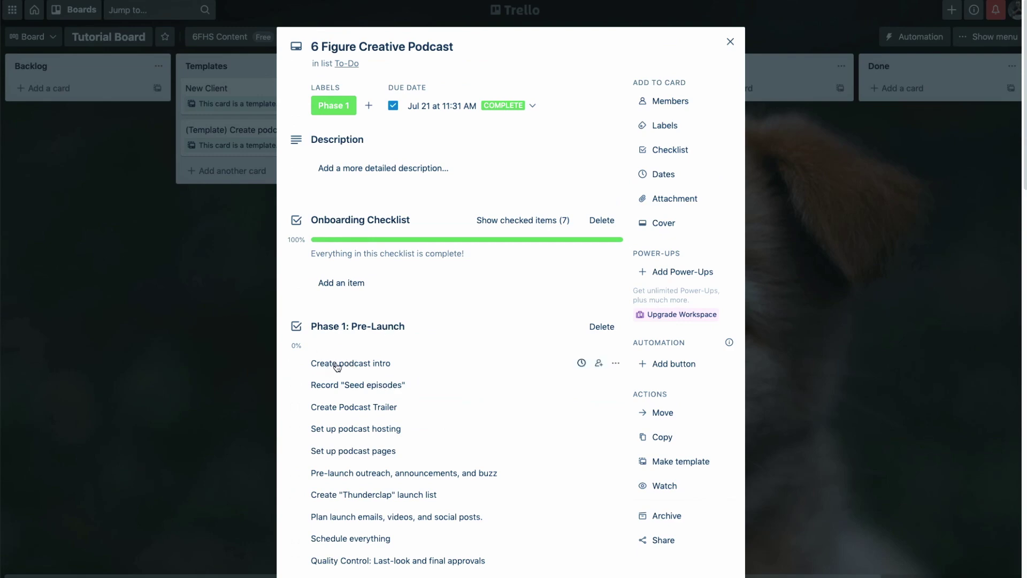
click(223, 316)
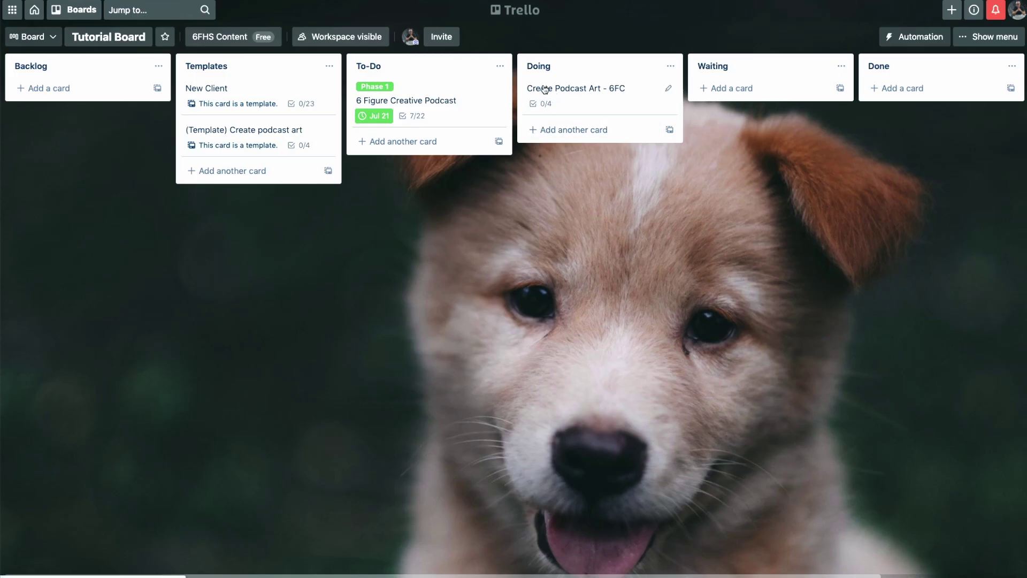
click(592, 89)
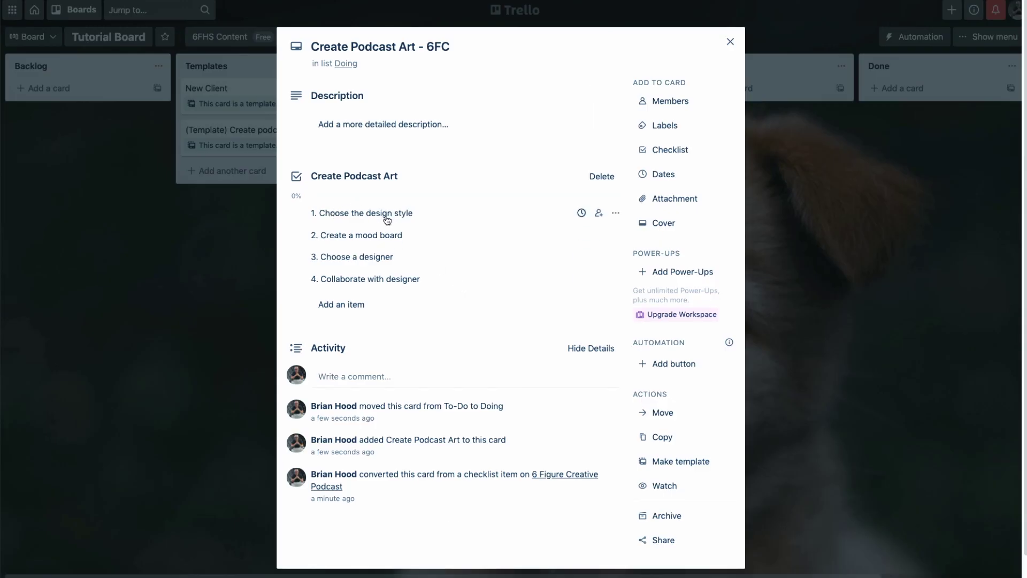
click(295, 214)
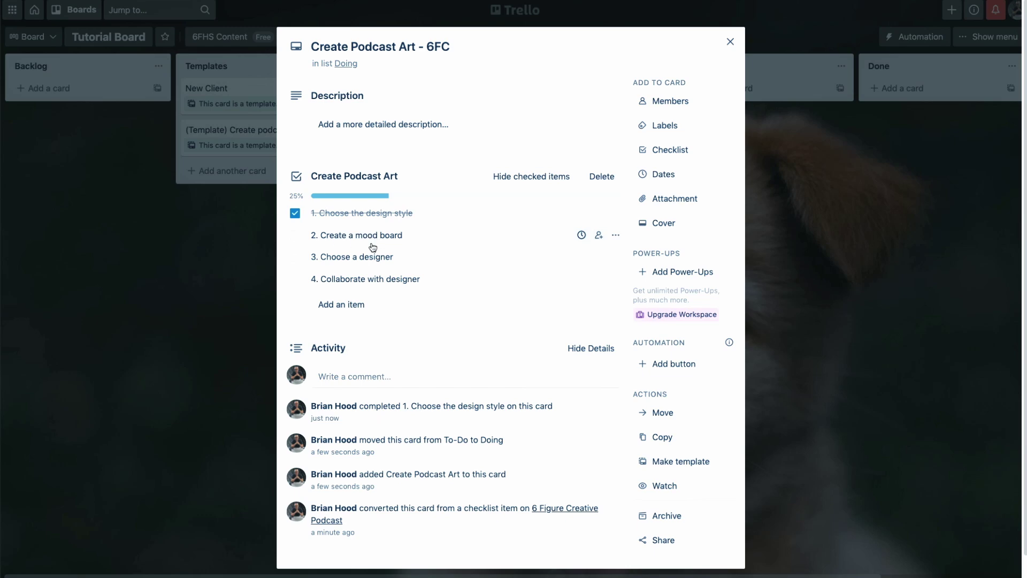
key(Escape)
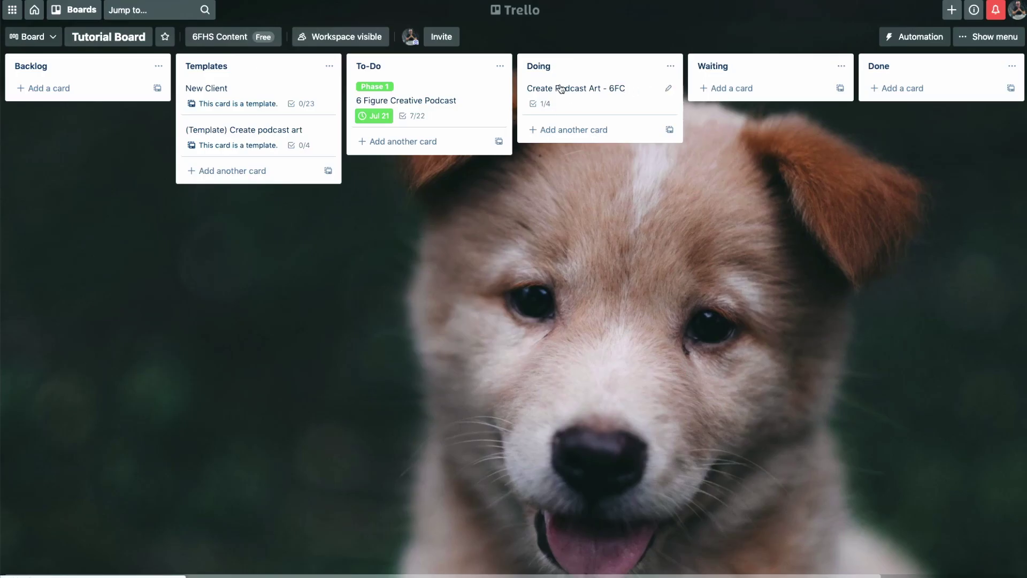
Move the card to Waiting, tick the remaining three items, then move it to Done
drag(560, 88, 728, 93)
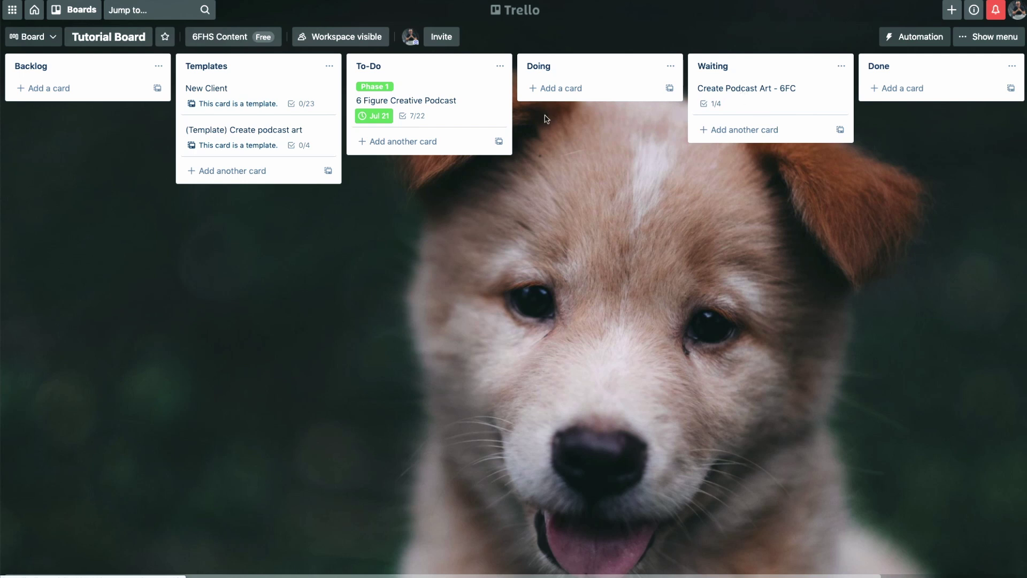
drag(733, 107, 717, 86)
click(722, 84)
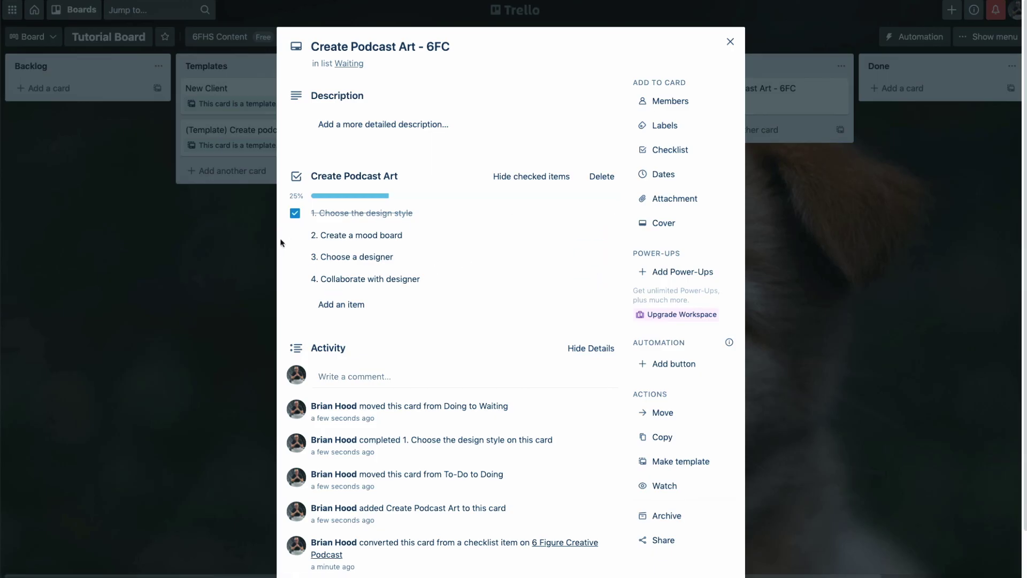
click(295, 235)
click(295, 257)
click(295, 278)
click(223, 264)
drag(743, 109, 872, 100)
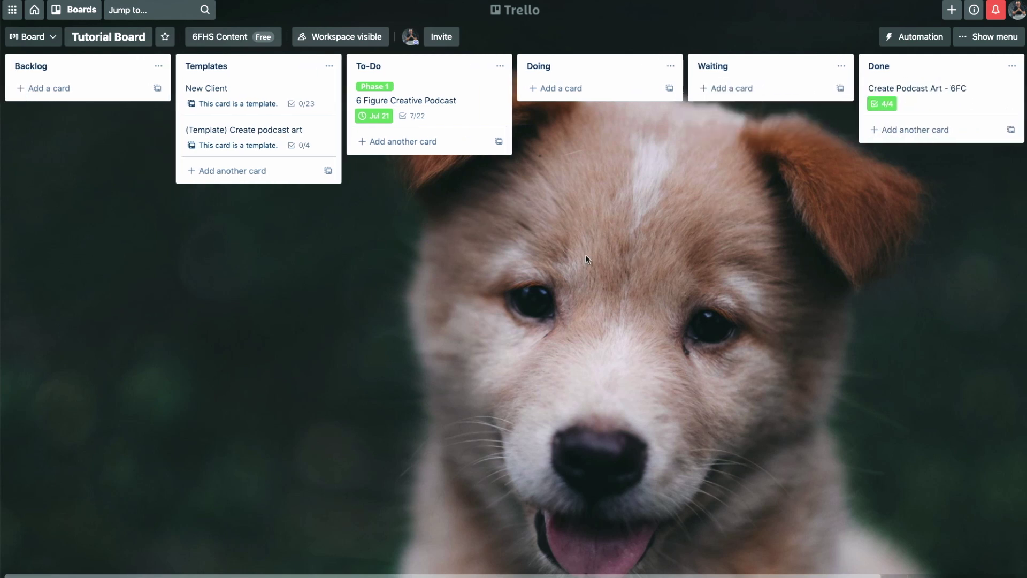
Convert the Create podcast intro checklist item into its own card
click(425, 105)
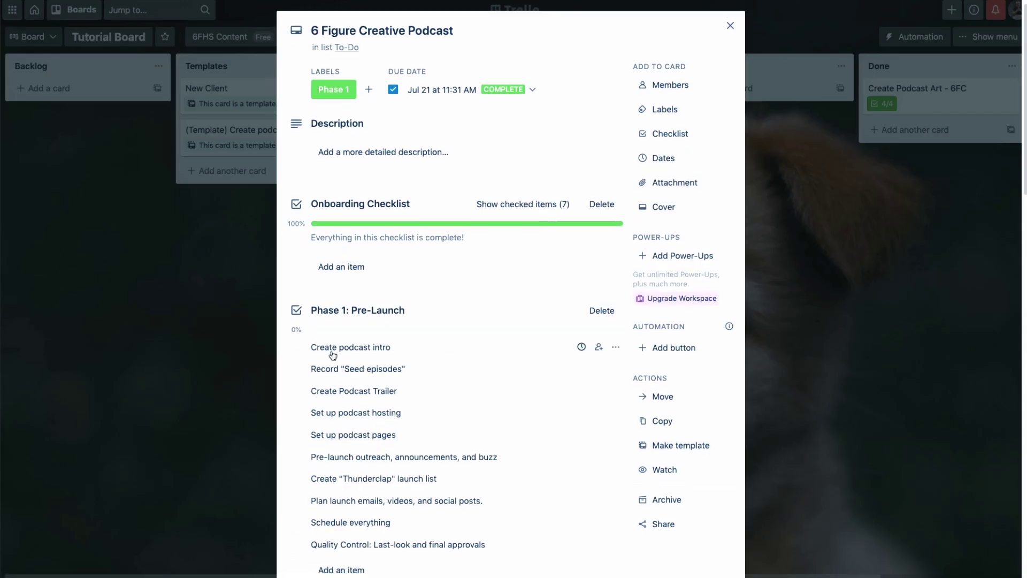
click(616, 347)
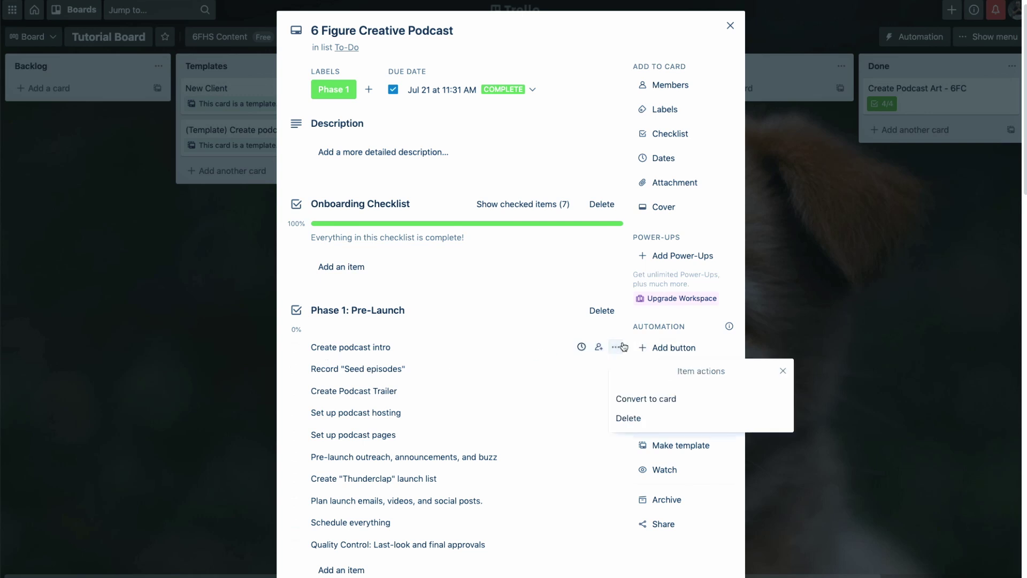
click(641, 400)
click(836, 311)
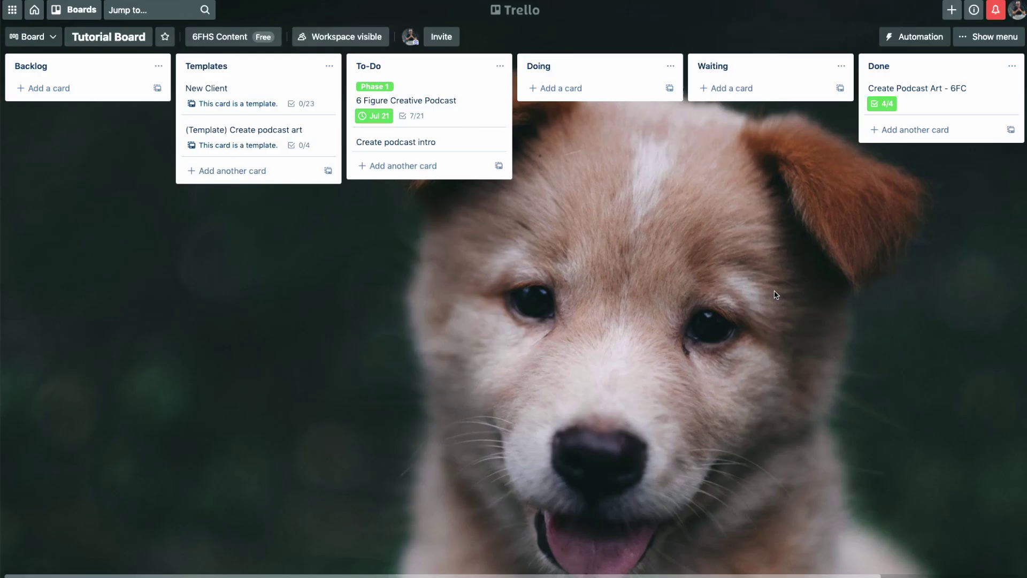
Rename the new card to 'Create podcast intro - 6FC'
click(431, 144)
click(457, 53)
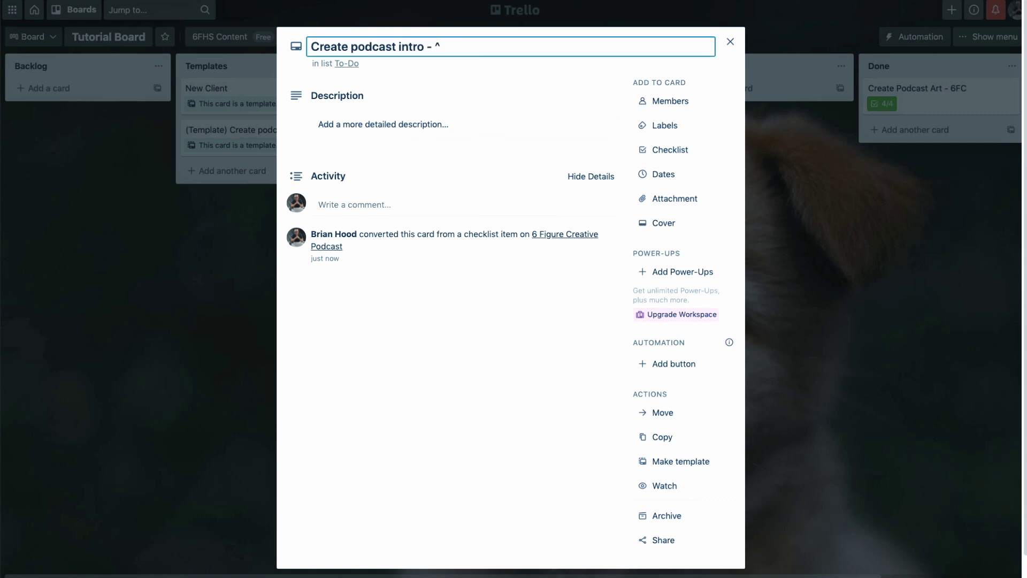
key(BackSpace)
text(6FC)
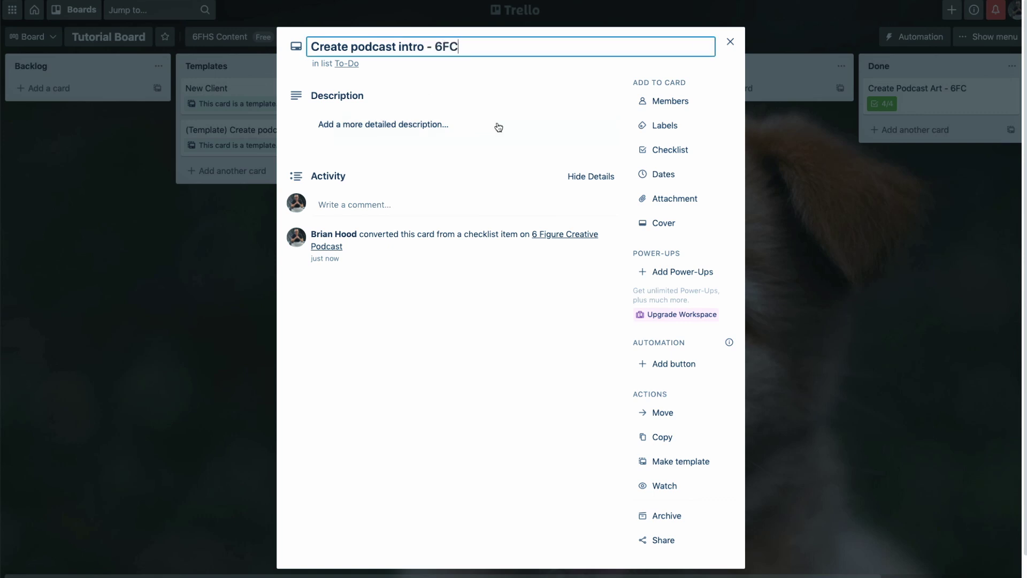
Add a checklist with items Step 1, step 2 and step 3
click(673, 149)
key(Return)
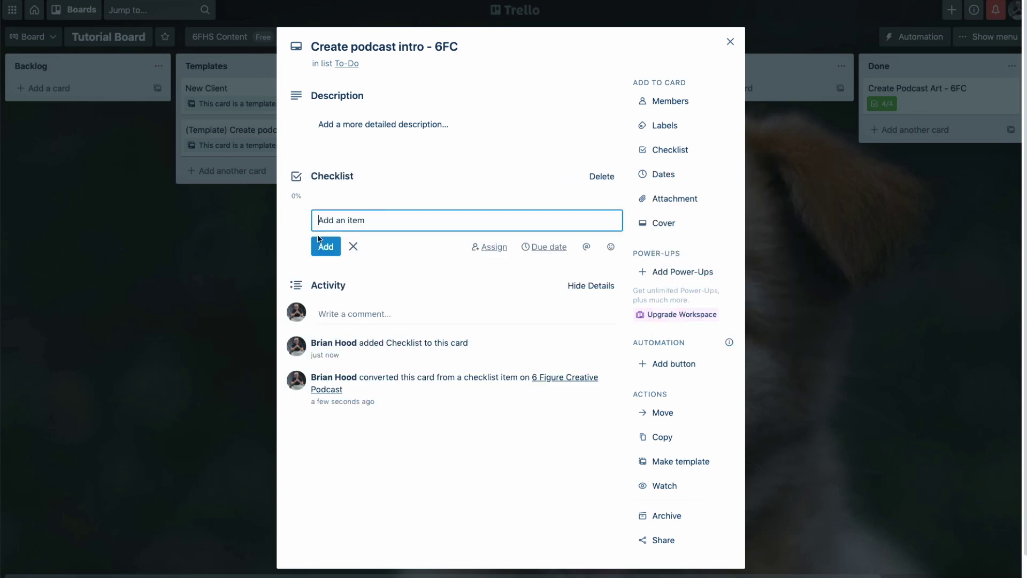
text(Step 1)
key(Return)
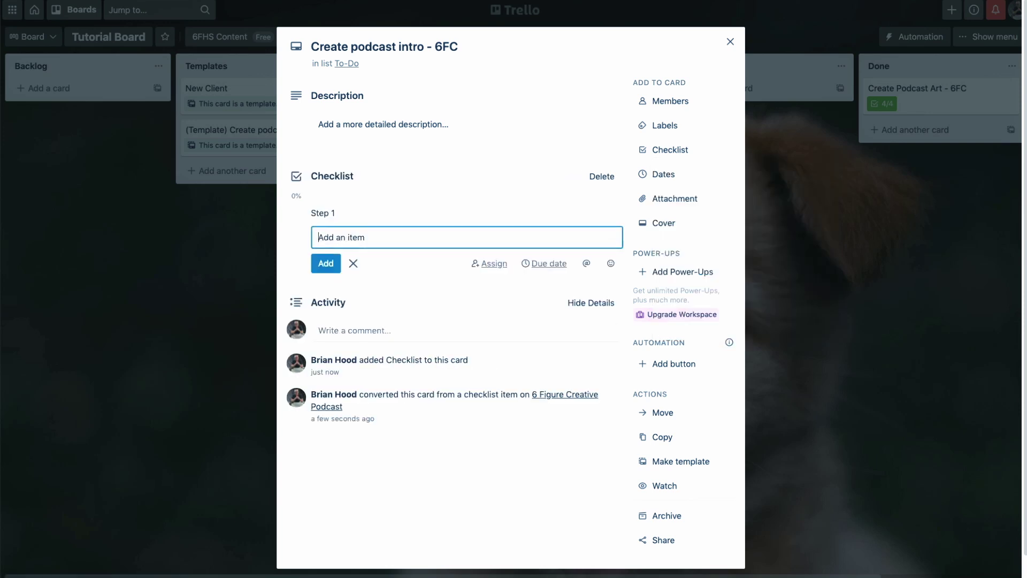
text(step 2)
key(Return)
text(s)
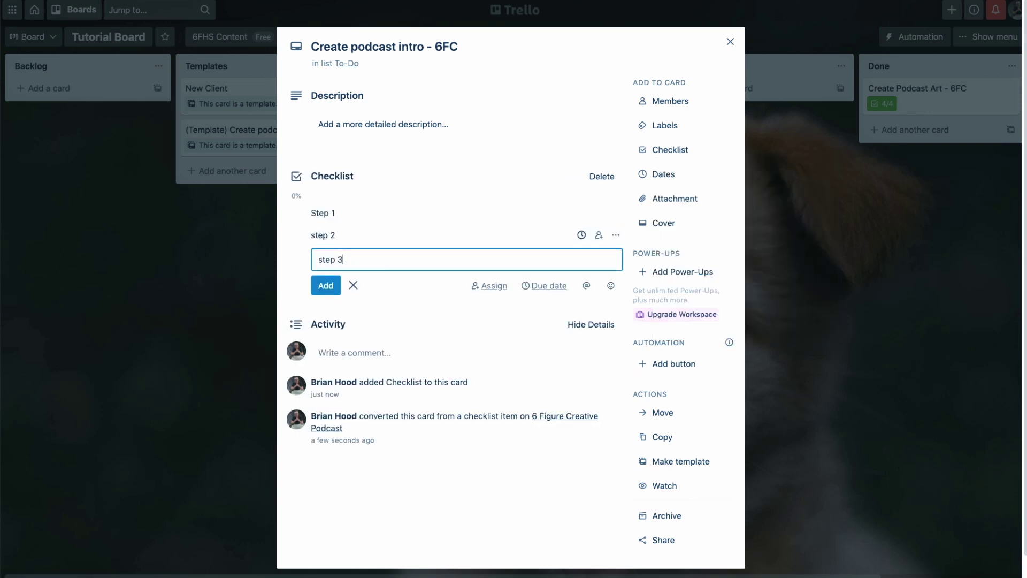
text(tep 3)
key(Return)
Tick off all three steps and move the card to Done
click(294, 213)
click(295, 235)
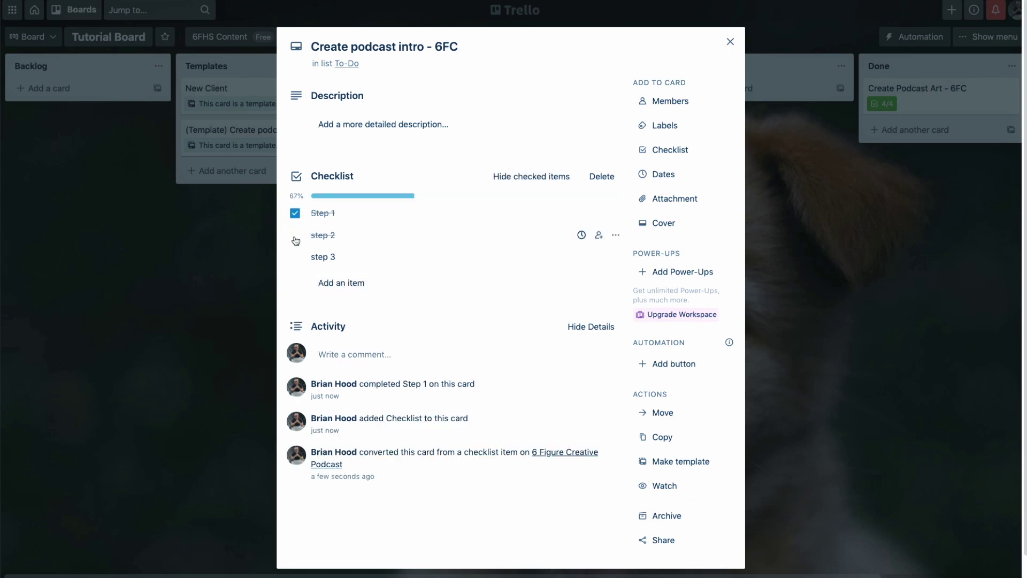
click(295, 257)
click(245, 259)
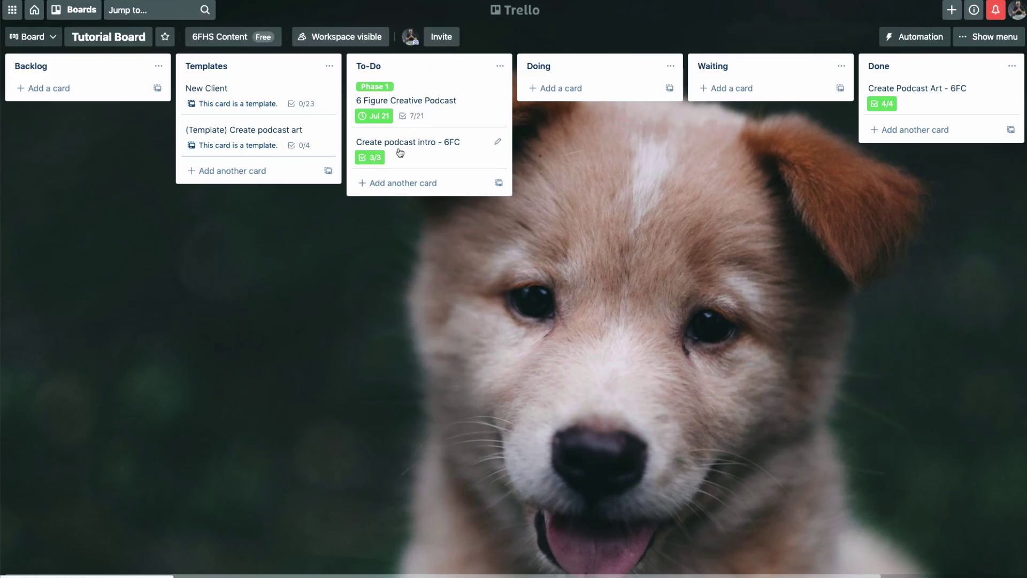
drag(399, 153, 787, 104)
Open the 6 Figure Creative Podcast card to view its Phase 1: Pre-Launch checklist
scroll(492, 267, left, 3)
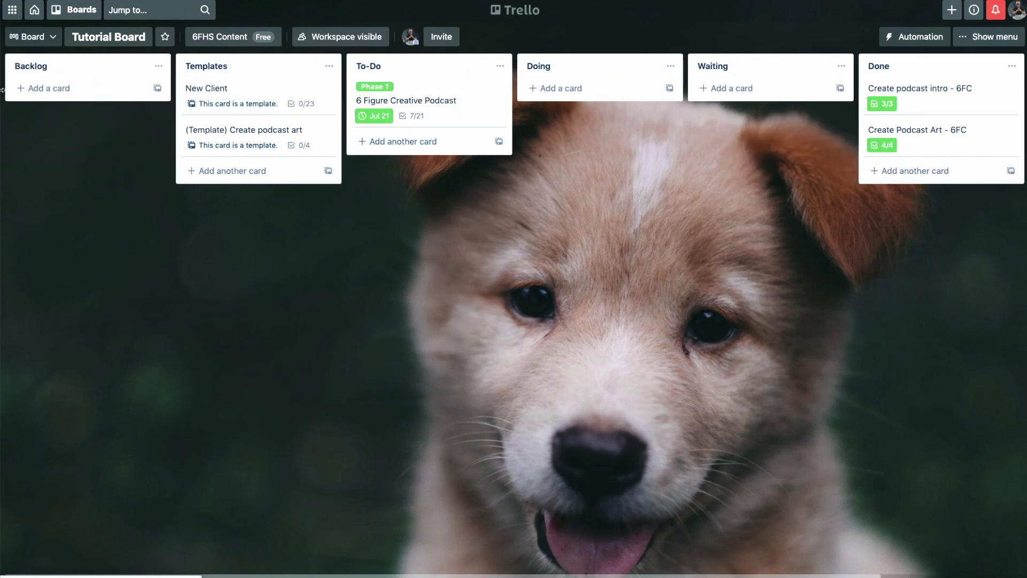
click(438, 99)
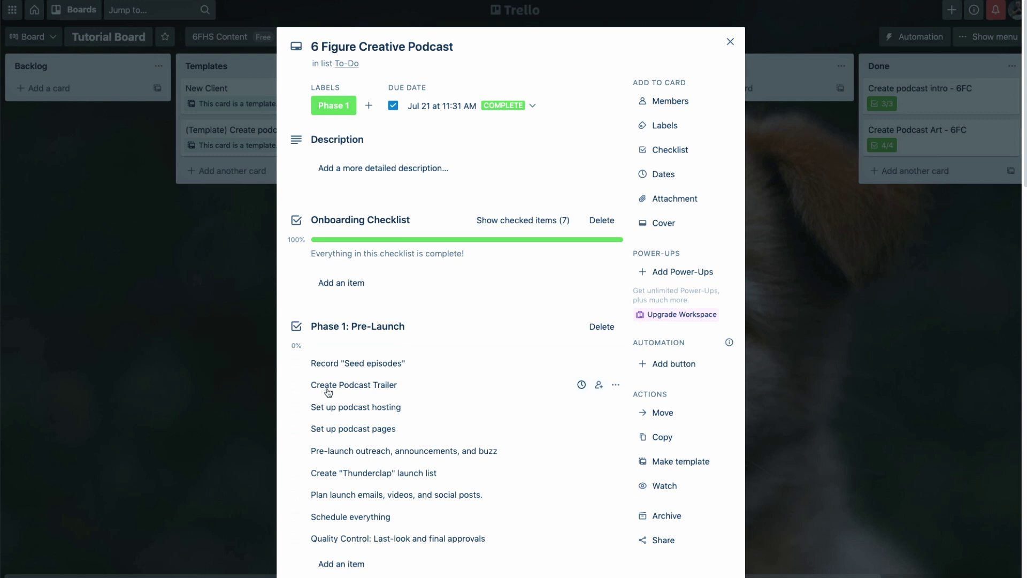
Convert the Create Podcast Trailer checklist item into its own card
click(617, 385)
click(702, 437)
click(824, 325)
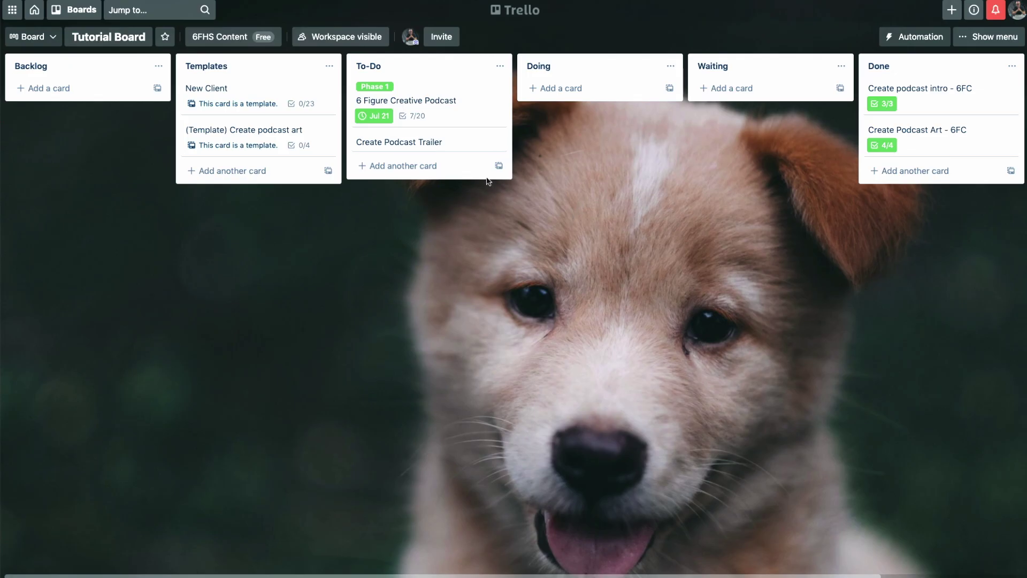
Retitle the card 'Create Podcast Trailer - 6 Figure Creative' and move it to Backlog
click(388, 143)
click(478, 47)
text(- 6 Fi)
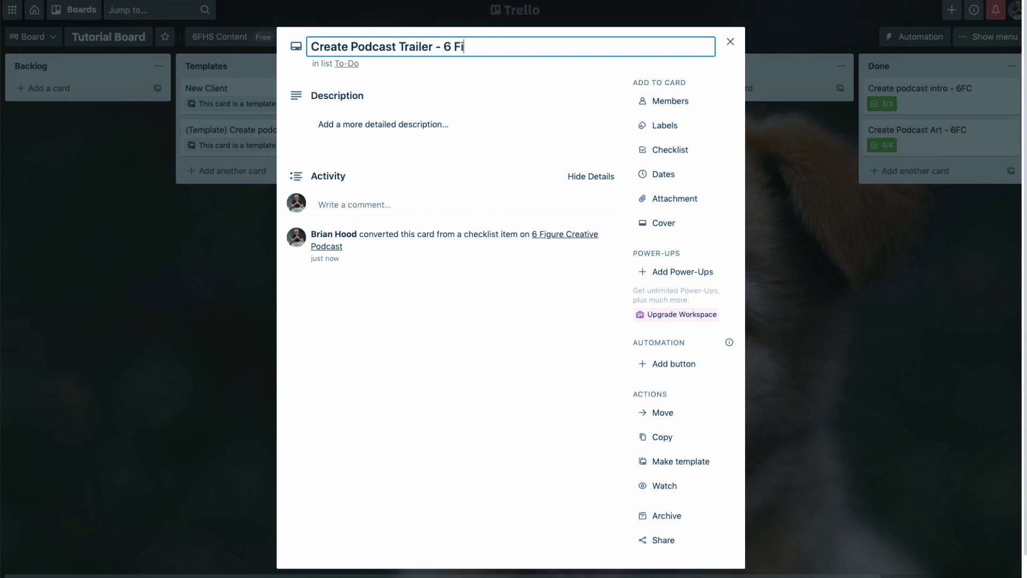
text(gure Creative)
click(803, 247)
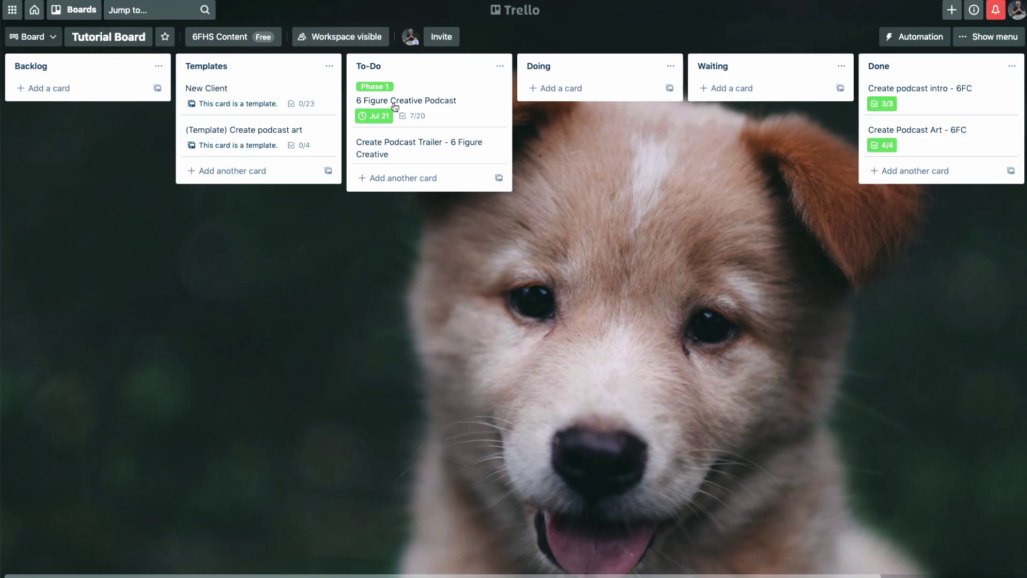
drag(404, 139, 74, 99)
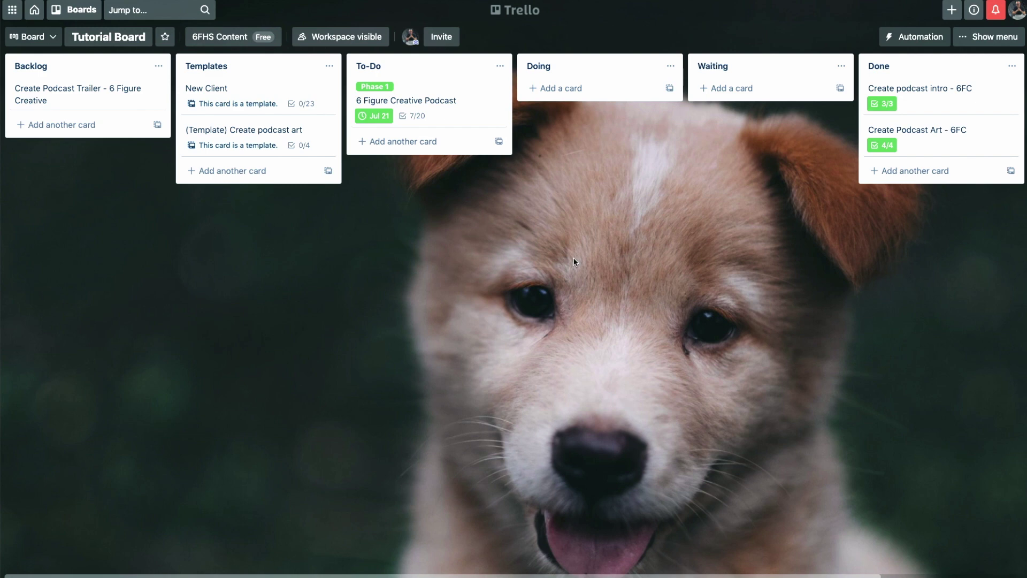
Create a 'Client Name Here' card from the New Client template and place it in To-Do
click(251, 95)
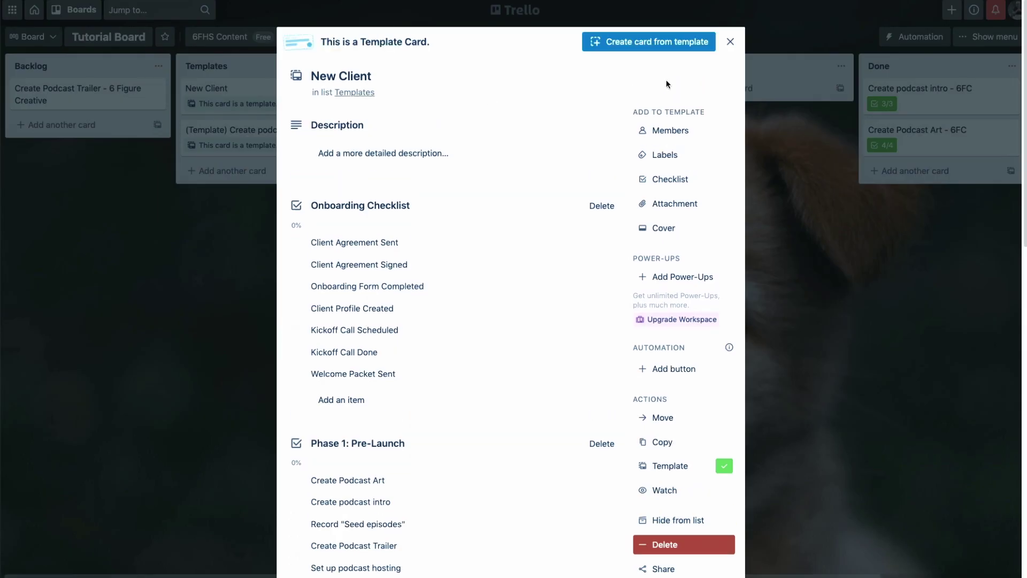
click(626, 46)
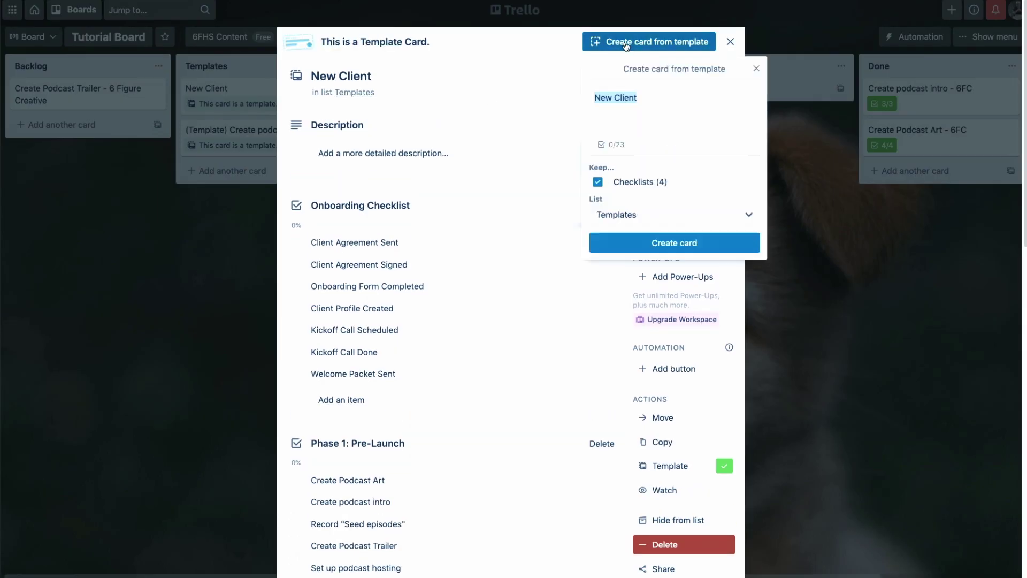
text(Cli)
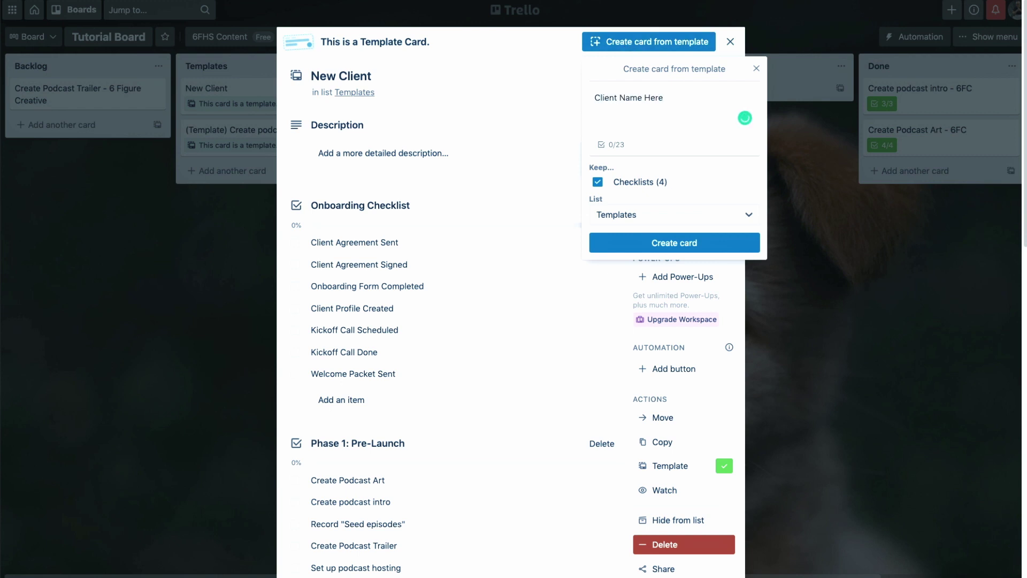
click(650, 249)
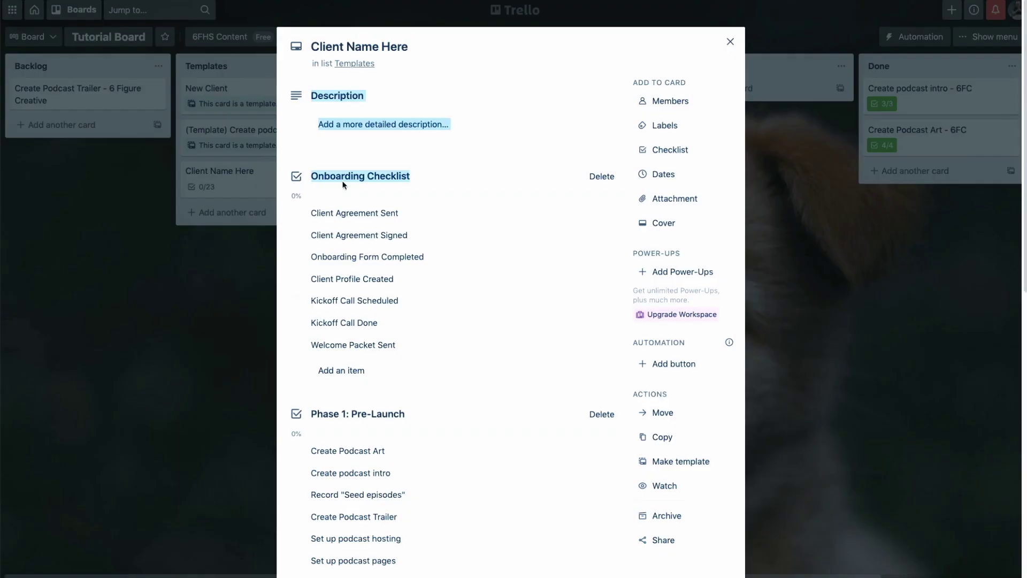
click(234, 246)
drag(236, 181, 431, 91)
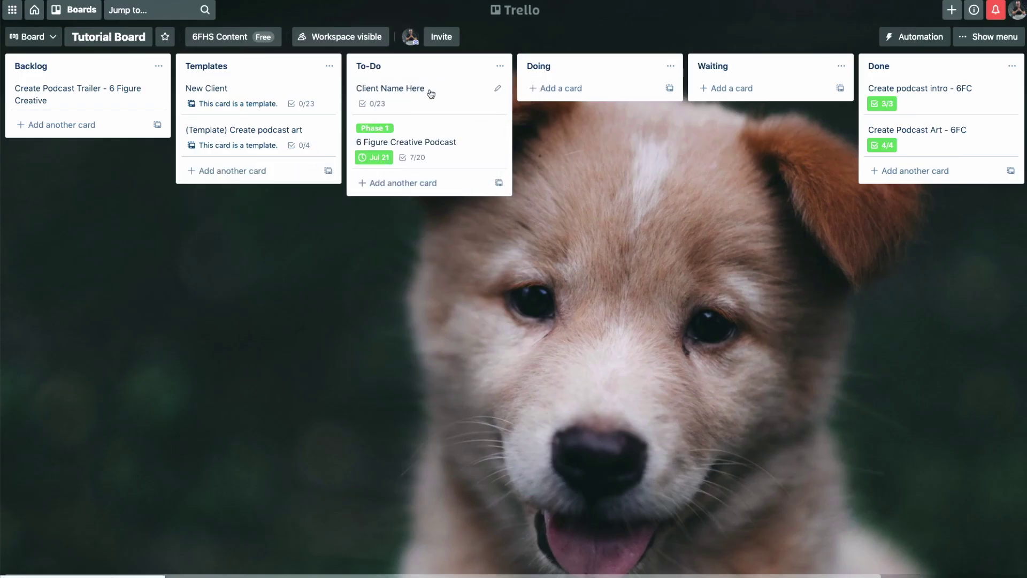
Rename the orange label to 'Onboarding' and apply it to the card
click(482, 103)
click(670, 129)
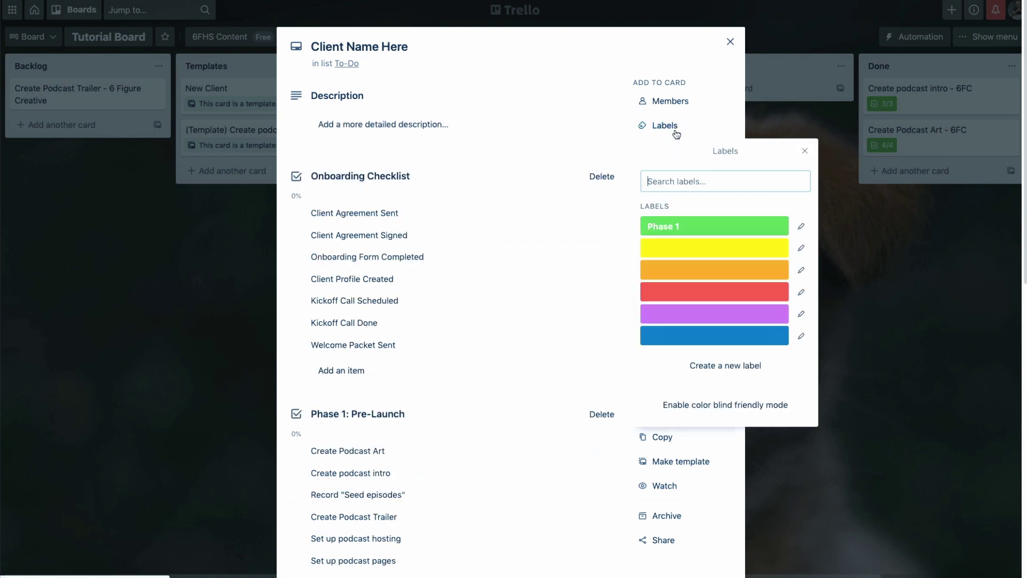
click(801, 270)
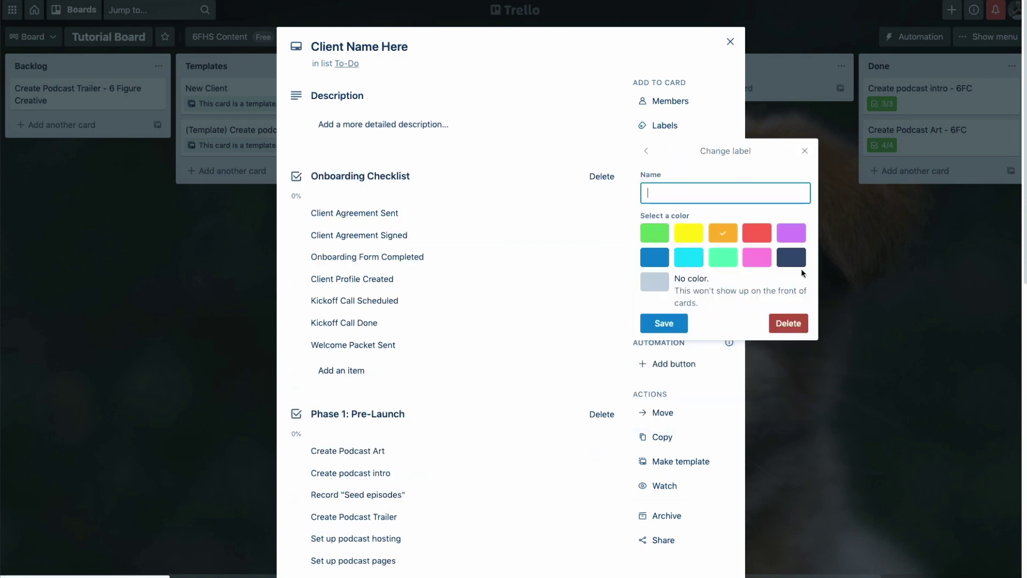
text(Onboarding)
click(664, 323)
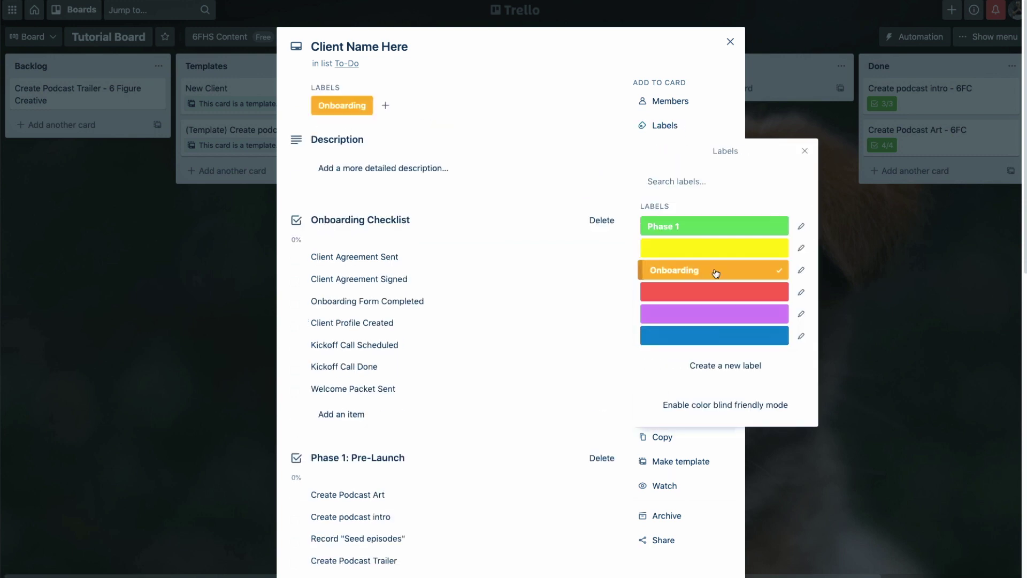
key(Escape)
key(Escape)
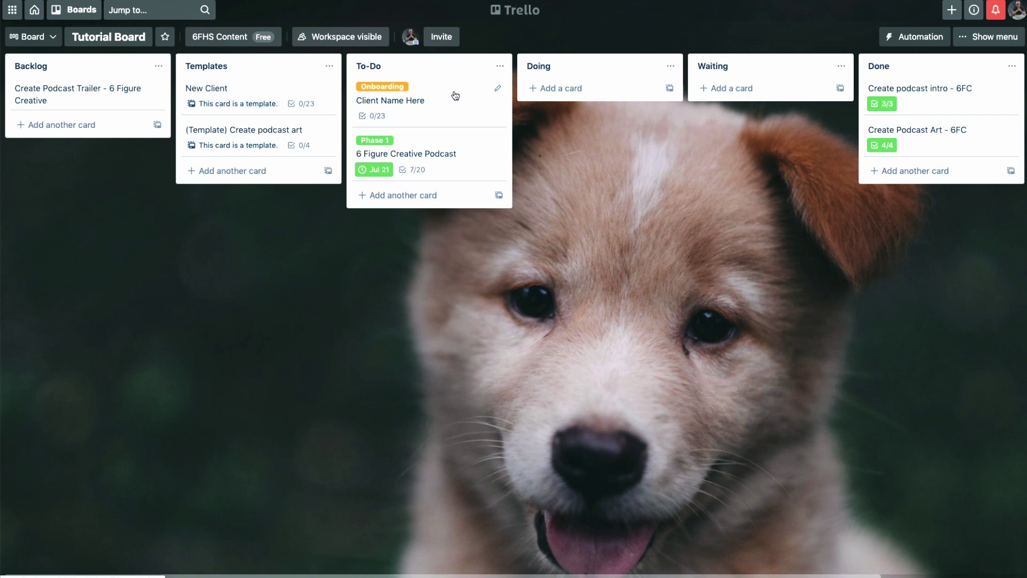
Move Client Name Here to Waiting and tick off Client Agreement Sent
drag(425, 99, 780, 98)
click(809, 117)
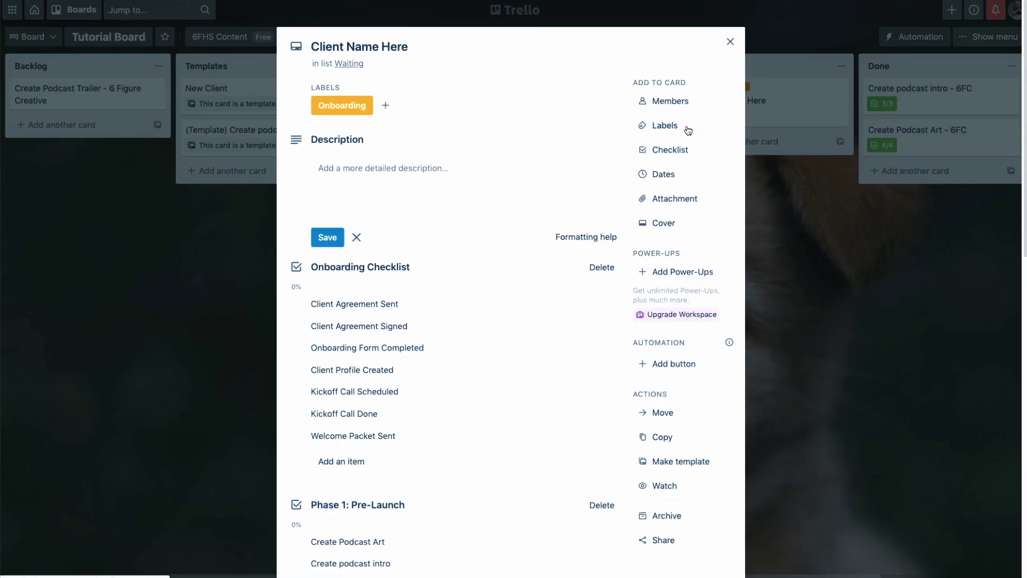
click(675, 176)
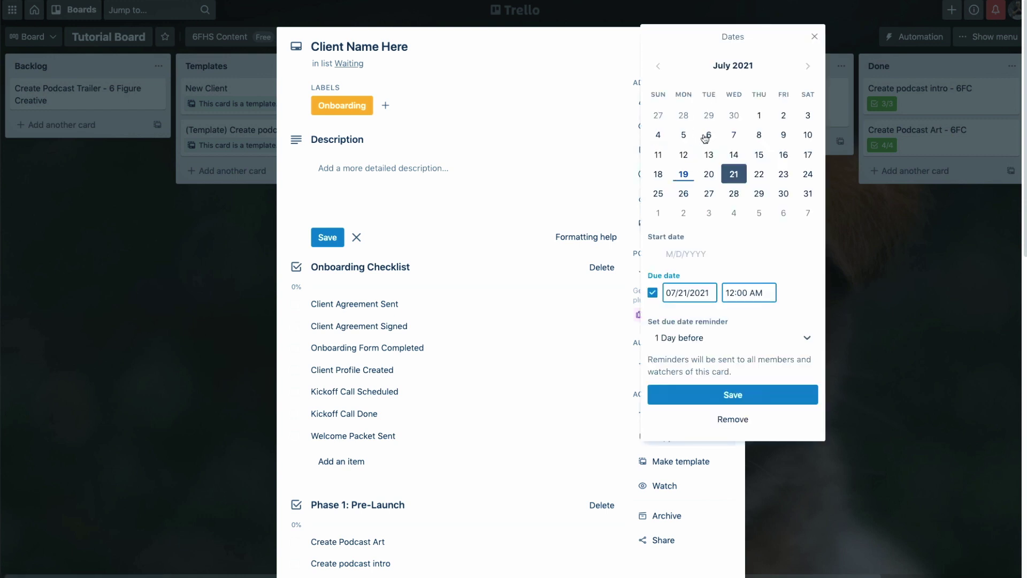
click(345, 324)
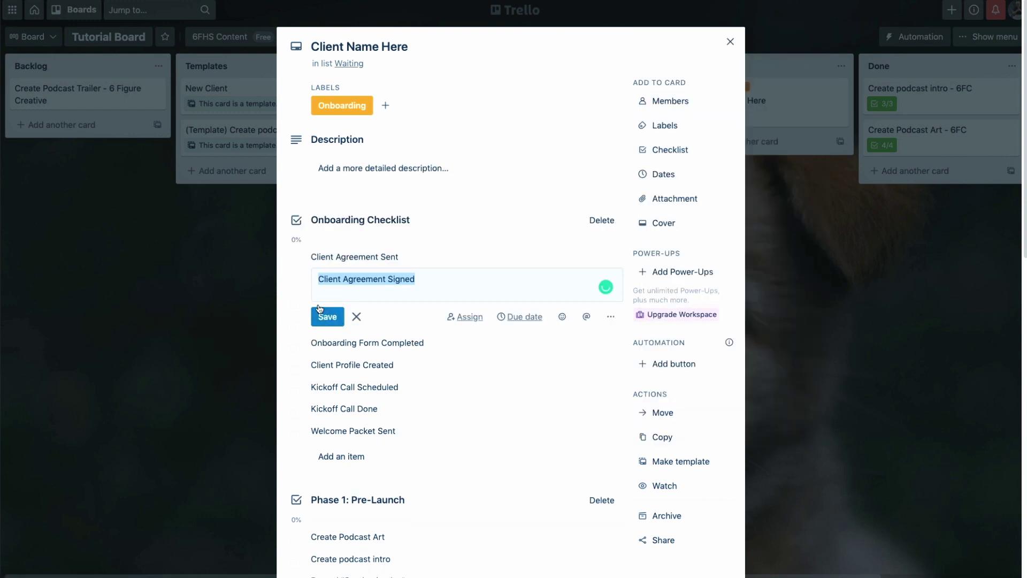
click(294, 257)
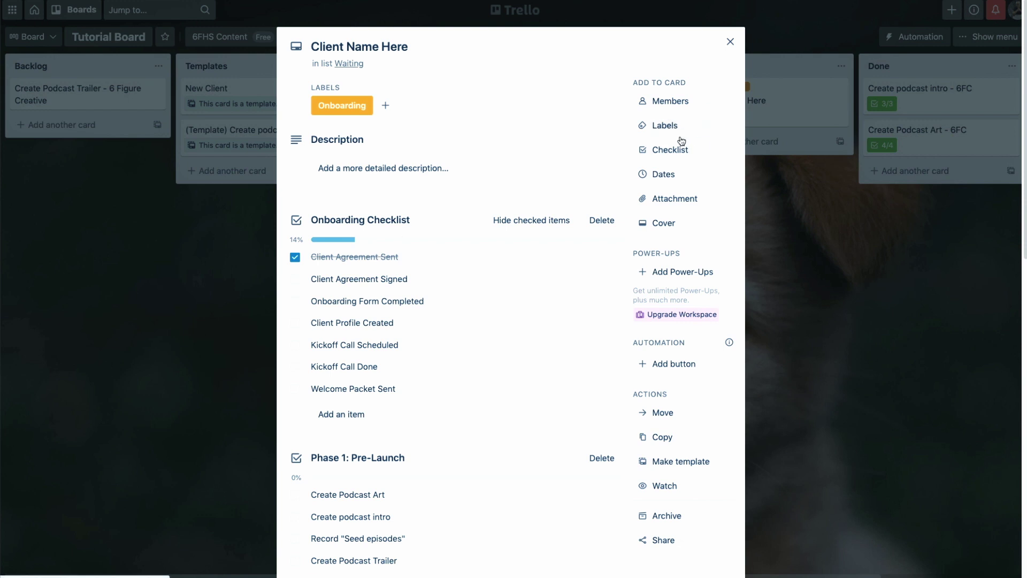
Set the card's due date to July 22
click(678, 177)
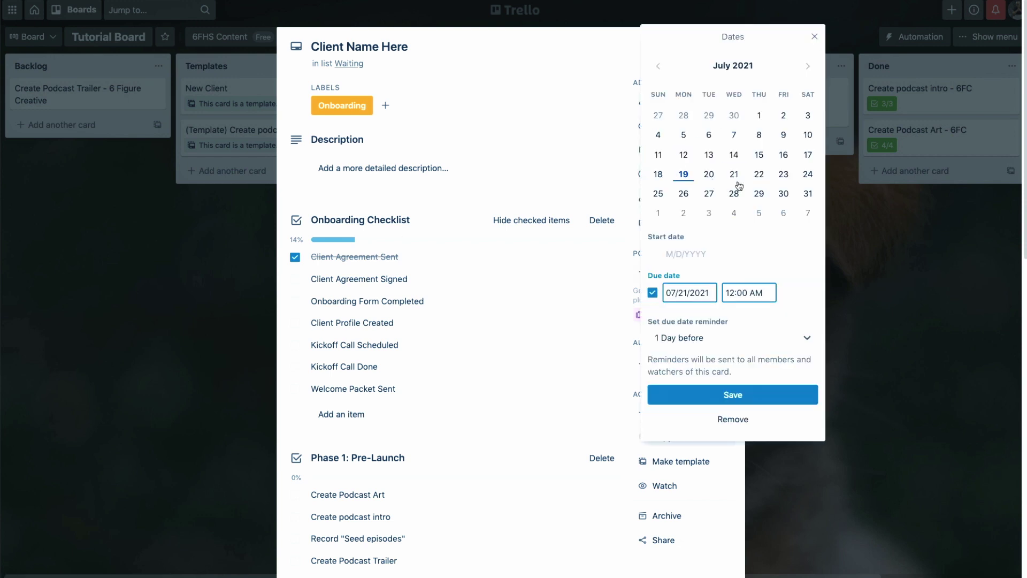
click(734, 174)
click(760, 174)
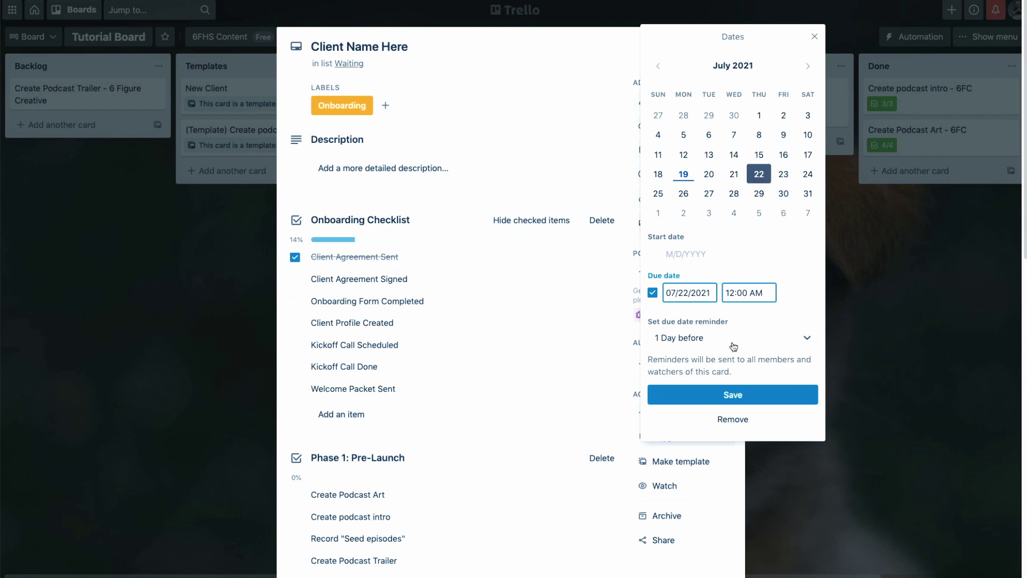
click(741, 395)
click(786, 223)
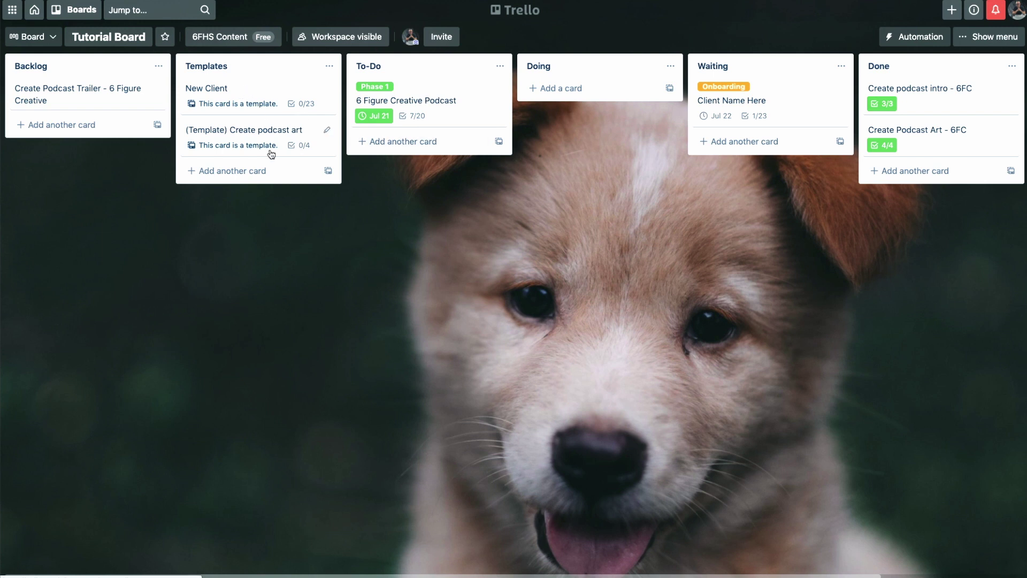
click(275, 88)
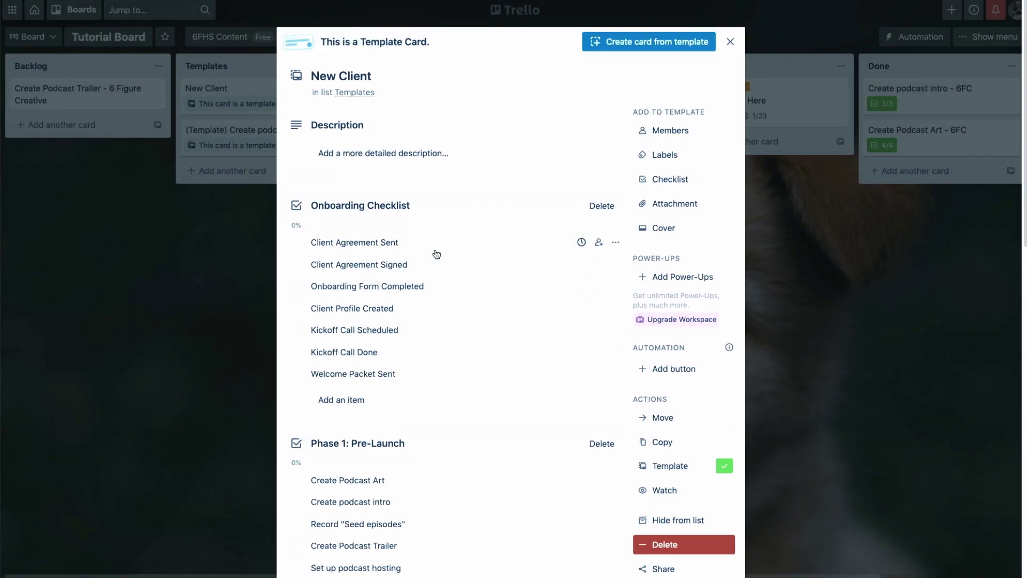
scroll(436, 255, down, 2)
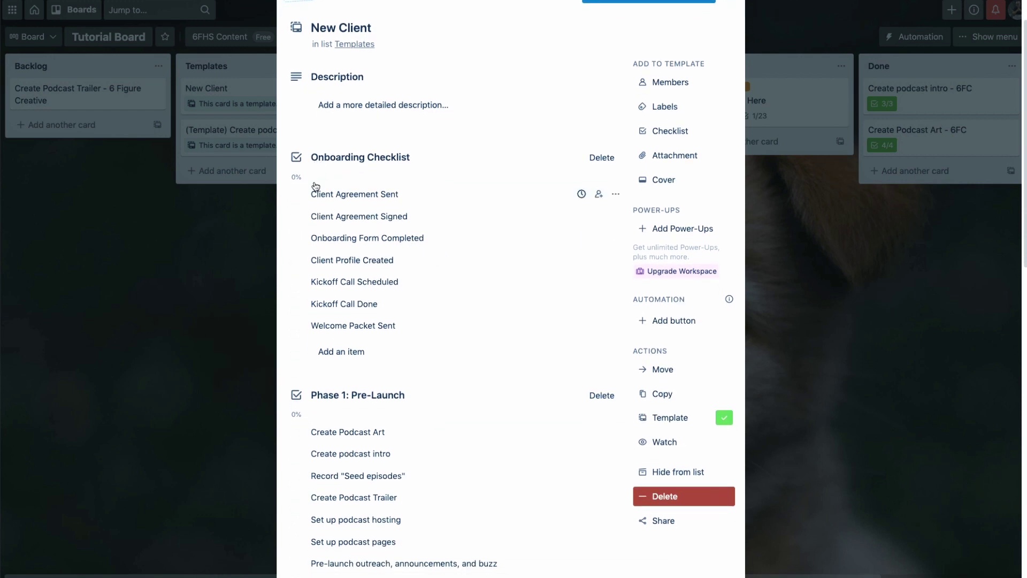
scroll(491, 289, down, 5)
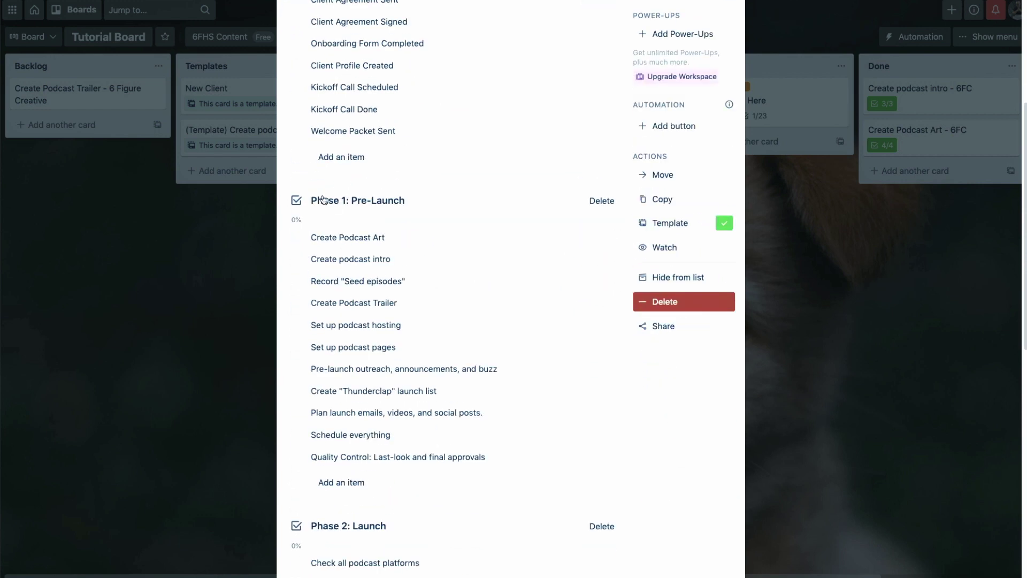
scroll(344, 429, down, 1)
click(185, 308)
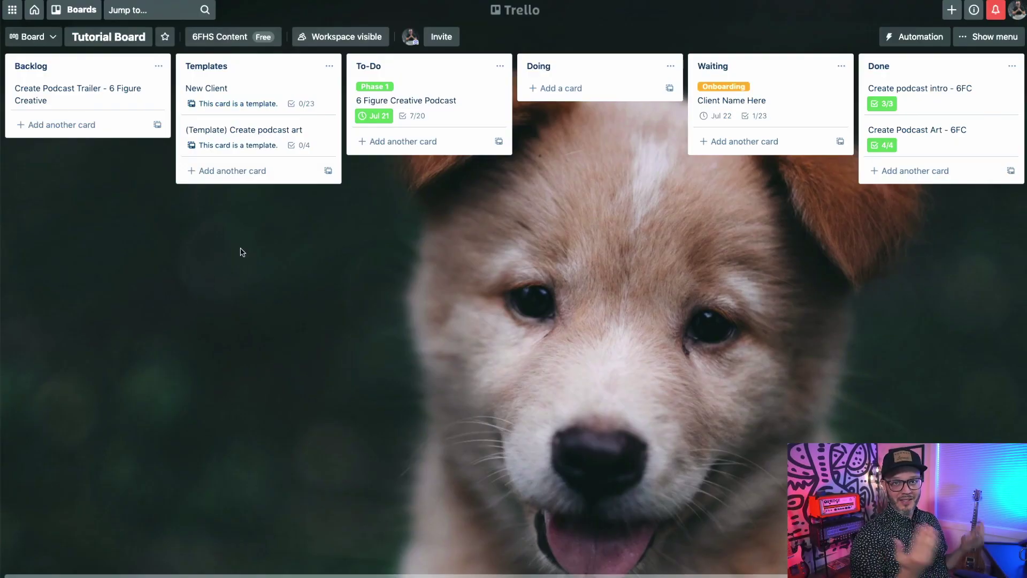